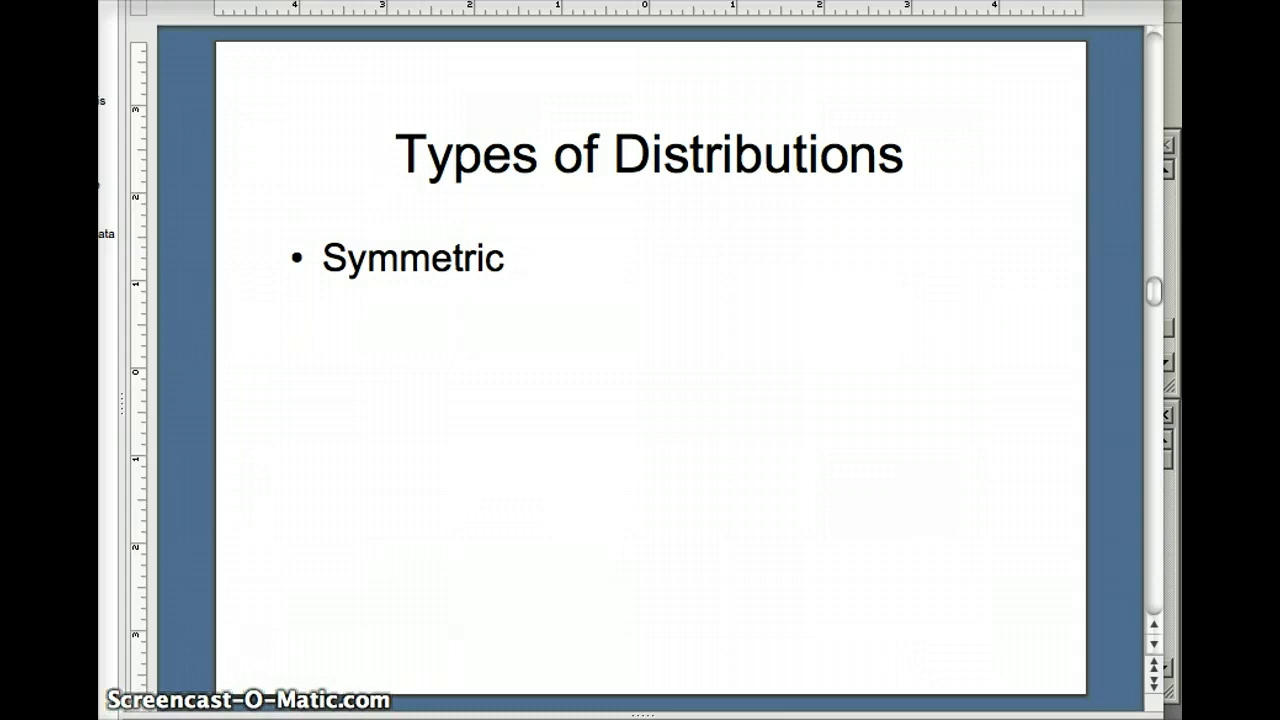
- Advance through the presentation from the Types of Distributions slide past the Symmetric curve and histogram slides
{"action": "left_click", "coordinate": [1162, 688]}
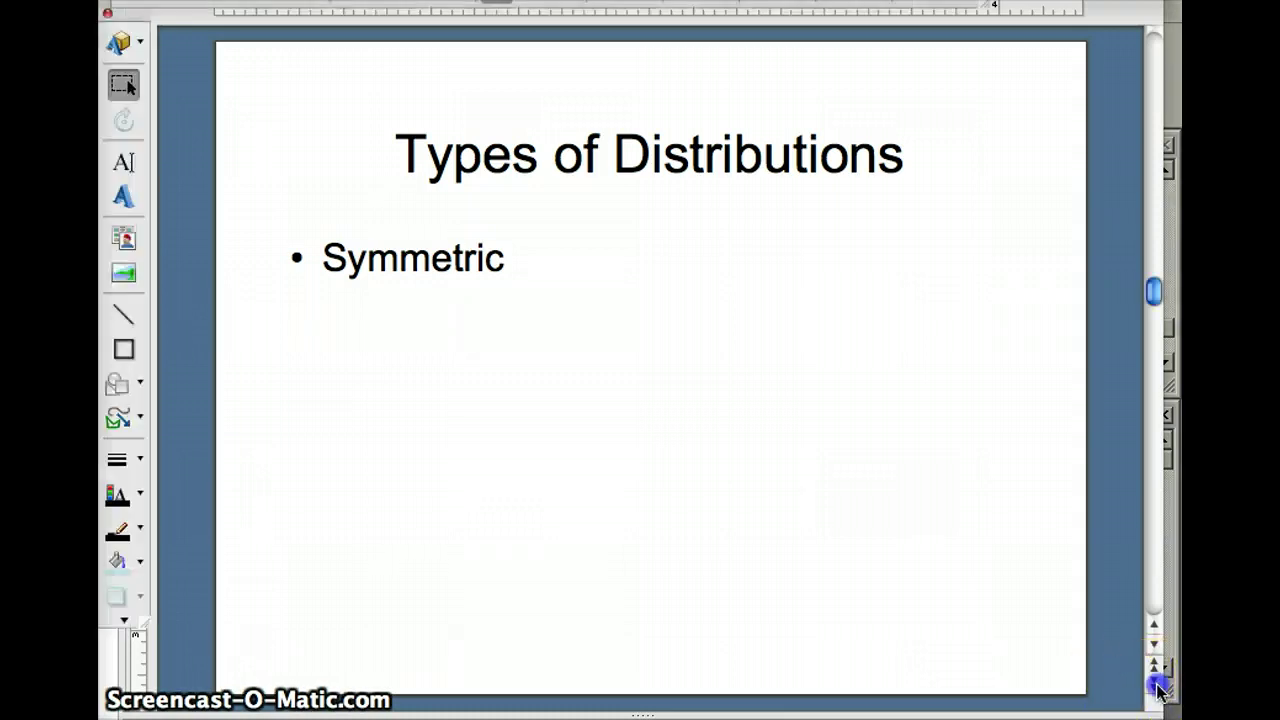
{"action": "left_click", "coordinate": [1158, 688]}
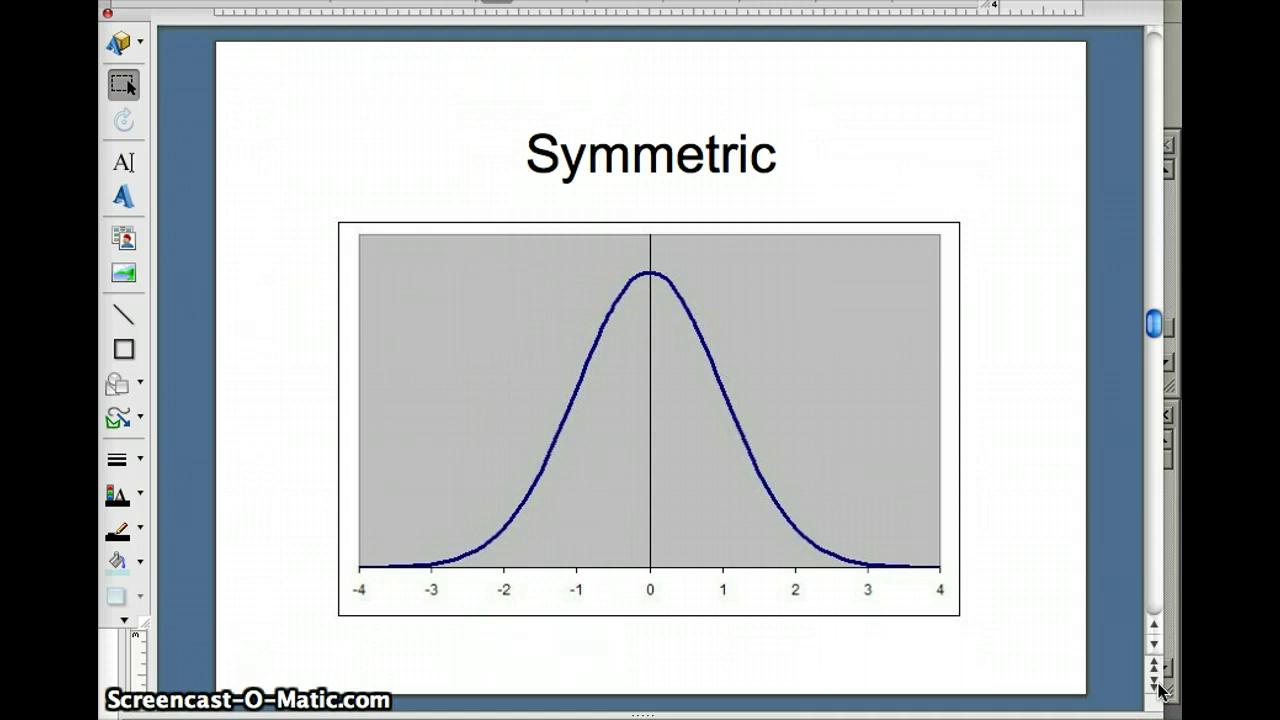
{"action": "left_click", "coordinate": [1158, 686]}
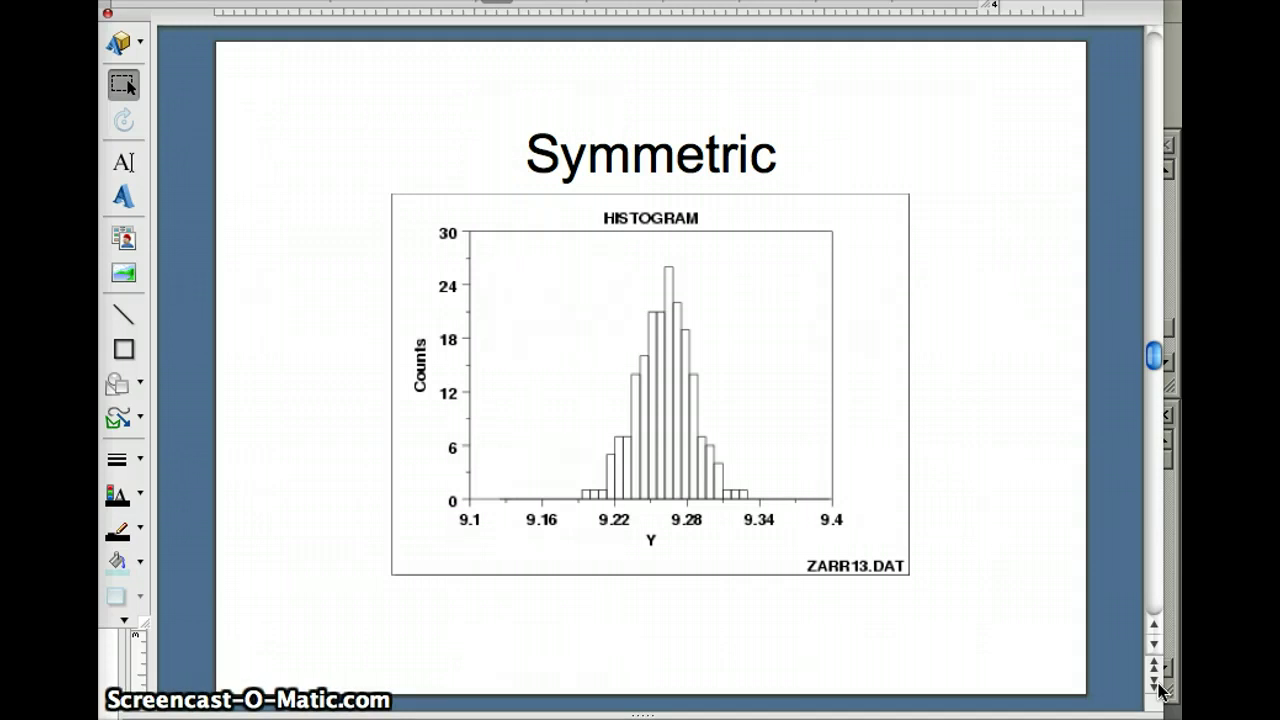
{"action": "left_click", "coordinate": [1157, 686]}
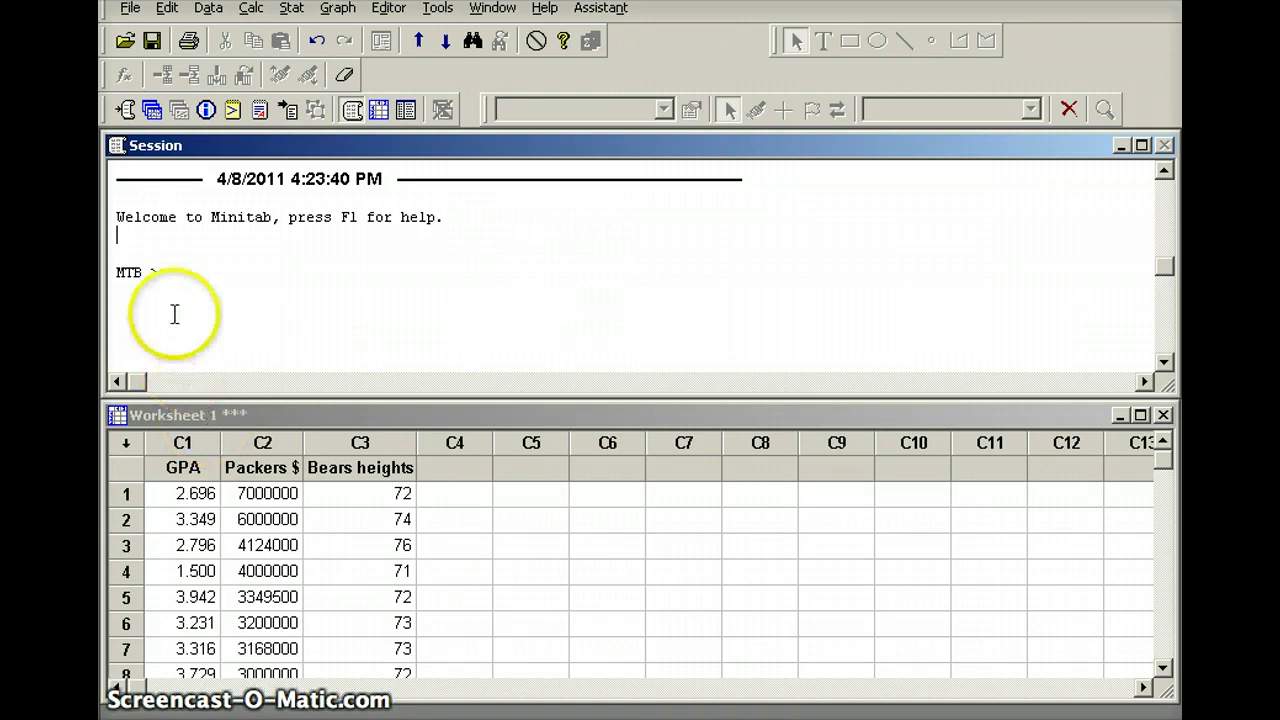
- Plot a histogram of the Bears heights column with the session command "histo c3", and close the graph without saving it
{"action": "left_click", "coordinate": [174, 273]}
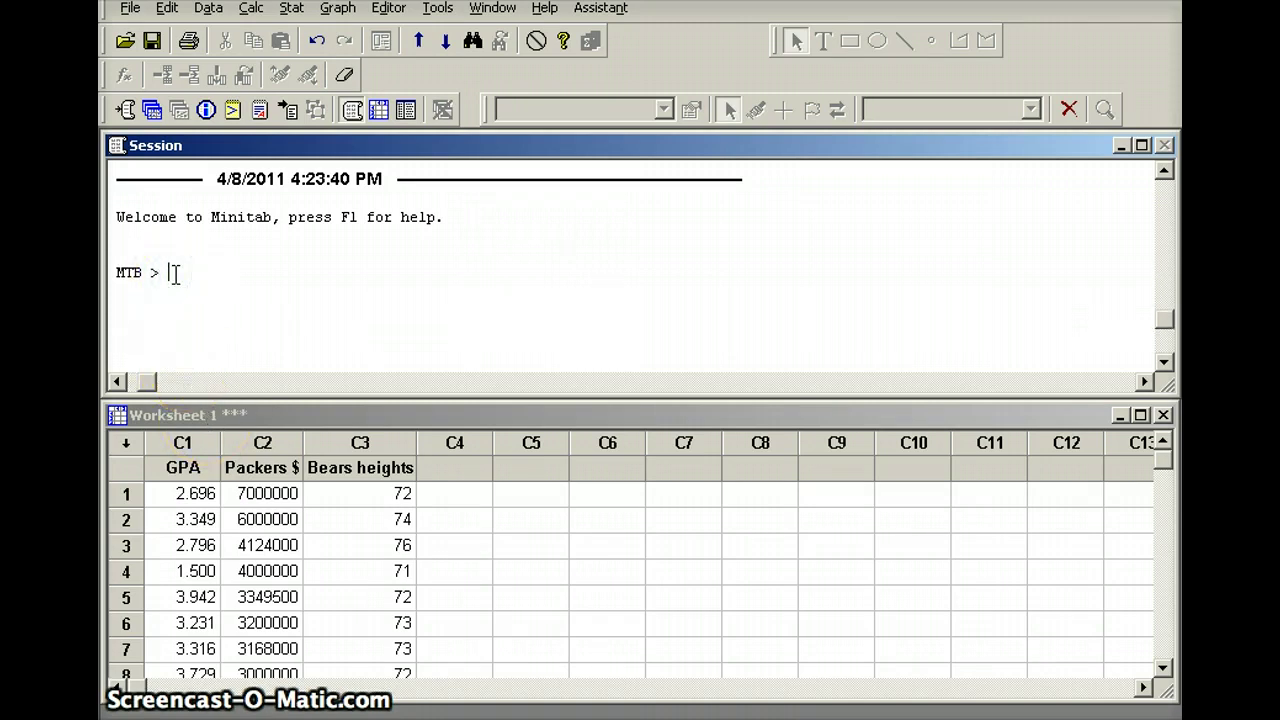
{"action": "type", "text": "hist"}
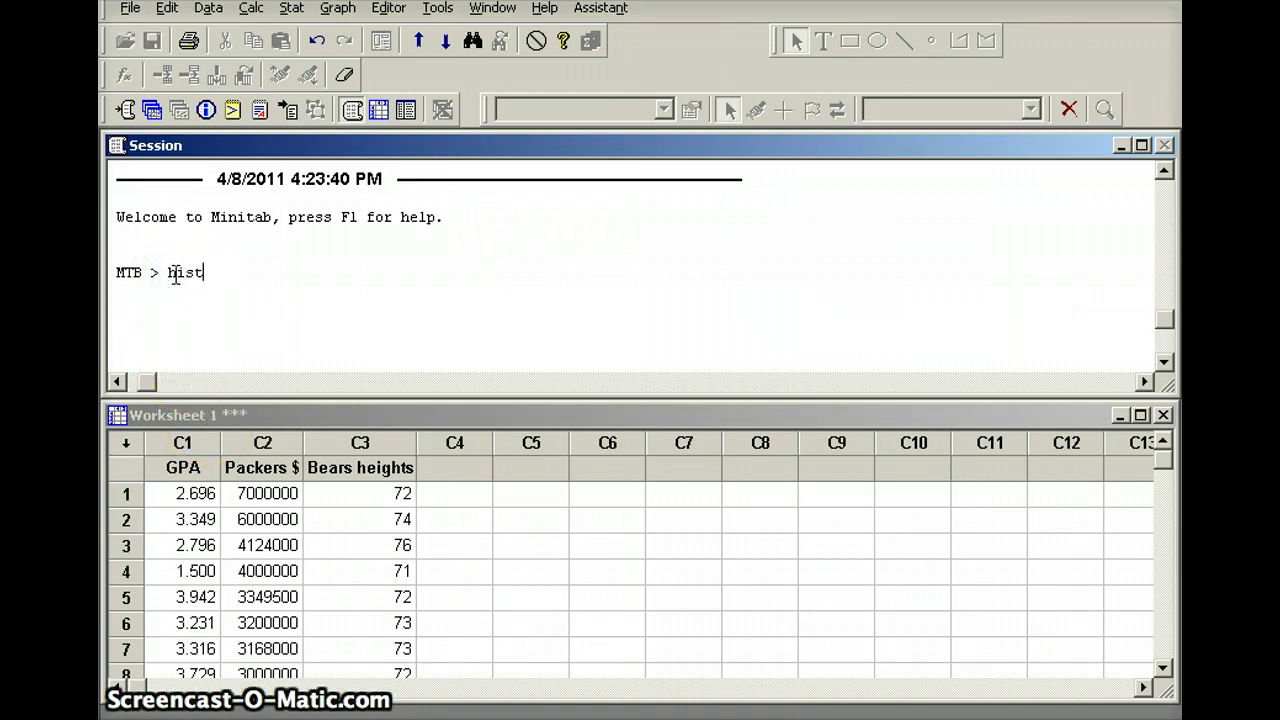
{"action": "type", "text": "o c"}
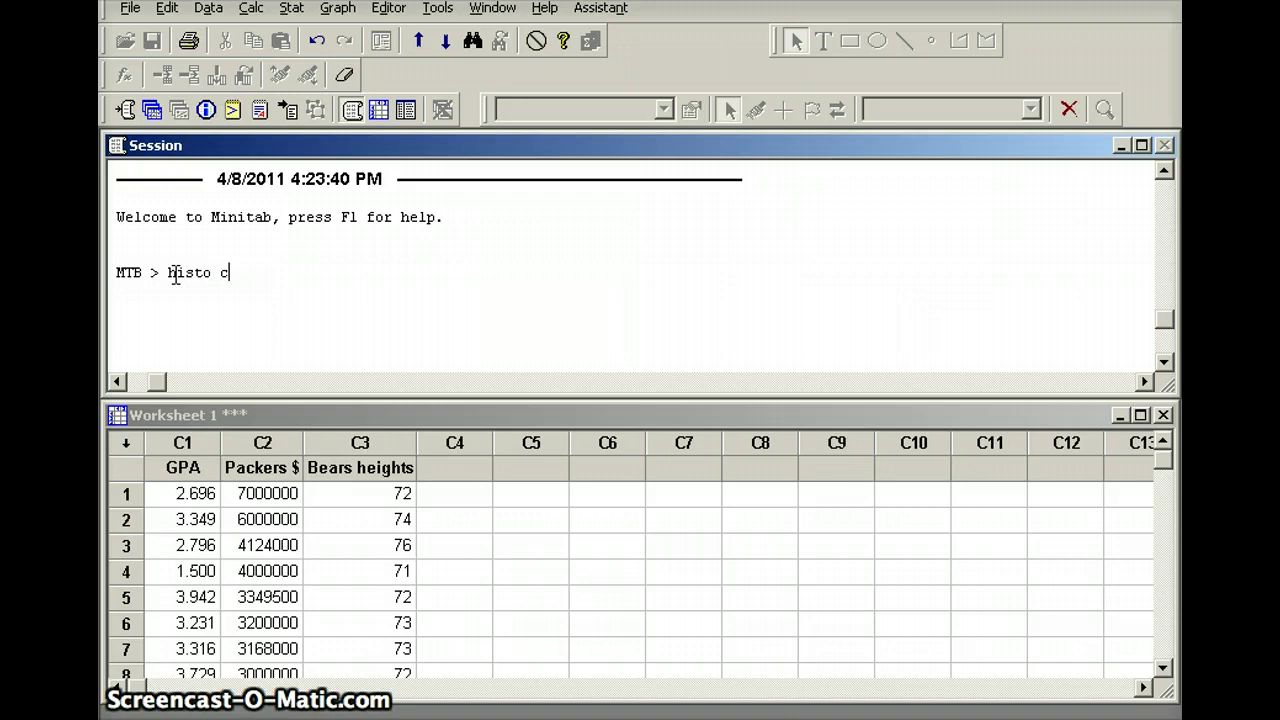
{"action": "type", "text": "3"}
{"action": "key", "text": "Return"}
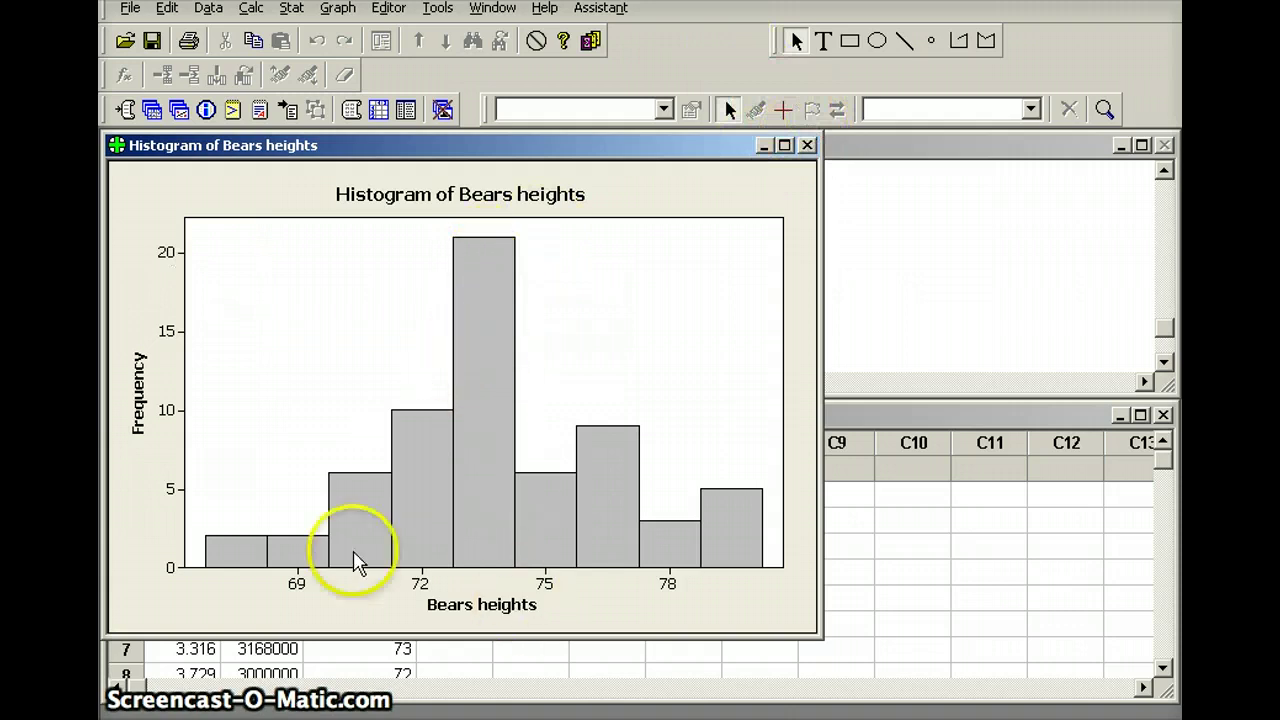
{"action": "left_click", "coordinate": [808, 146]}
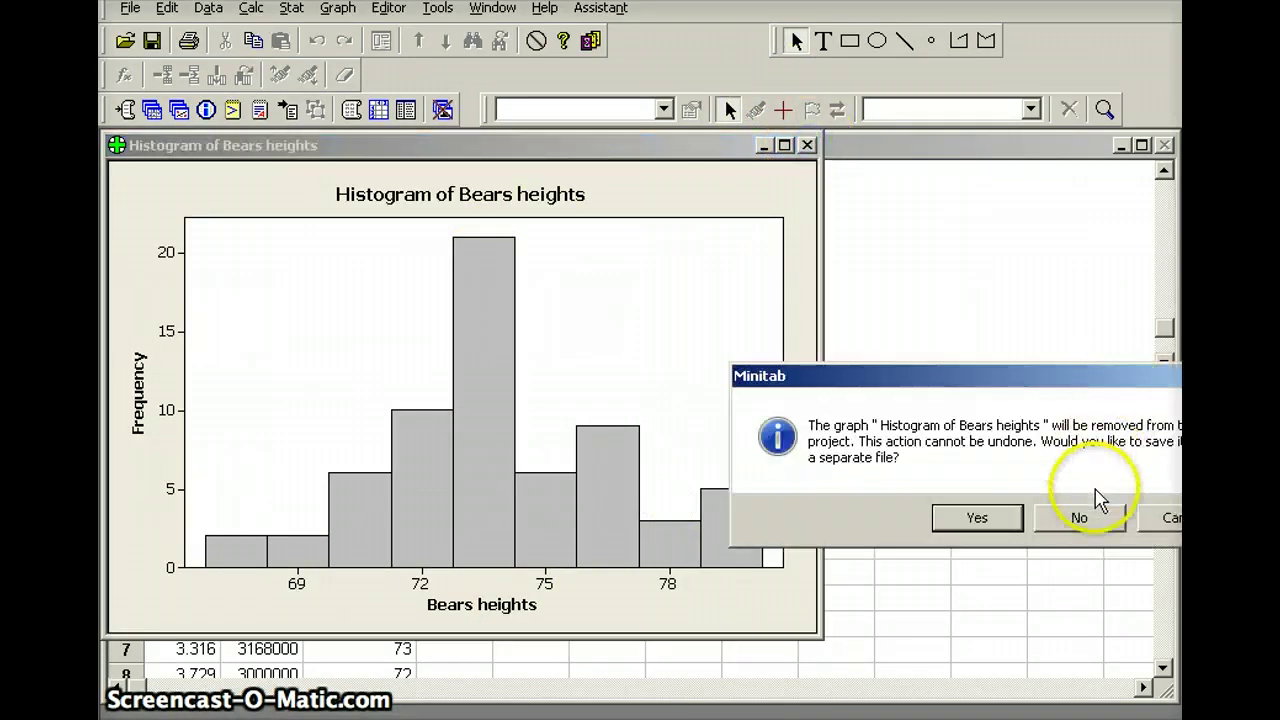
{"action": "left_click", "coordinate": [1080, 516]}
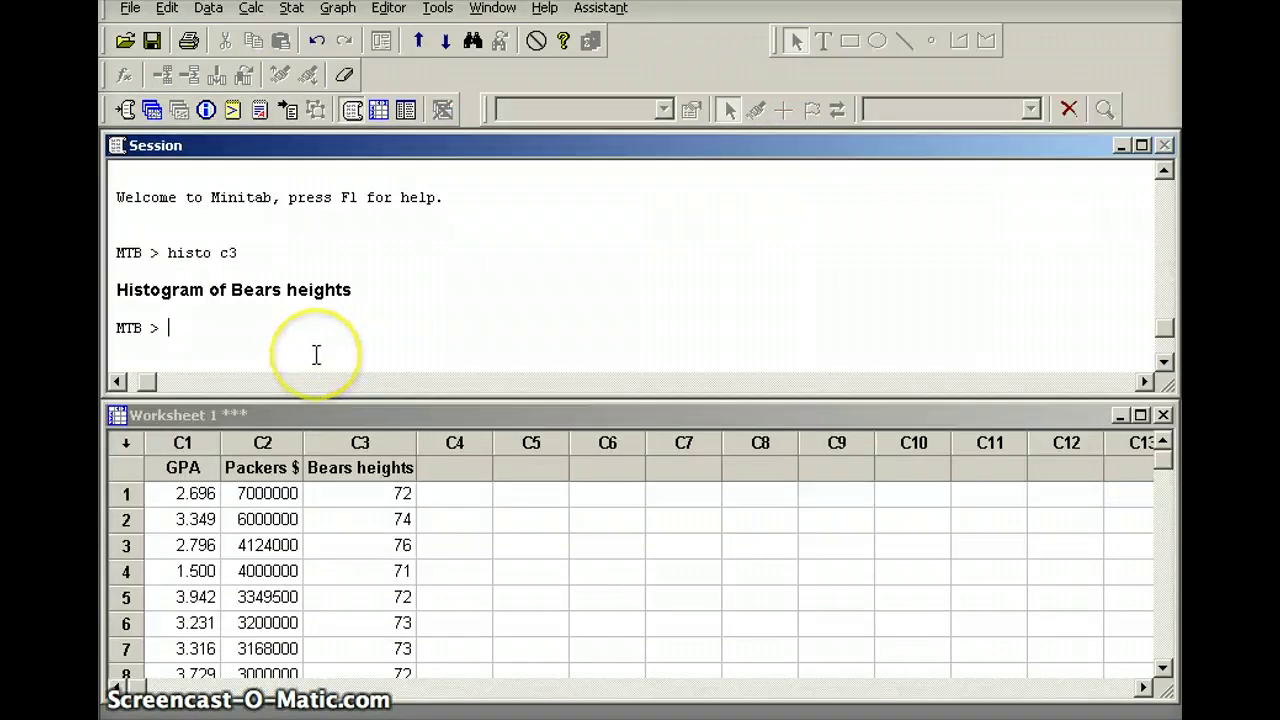
- Generate a boxplot of Bears heights with the session command "boxplot c3", and close the graph without saving it
{"action": "type", "text": "boxplot c3"}
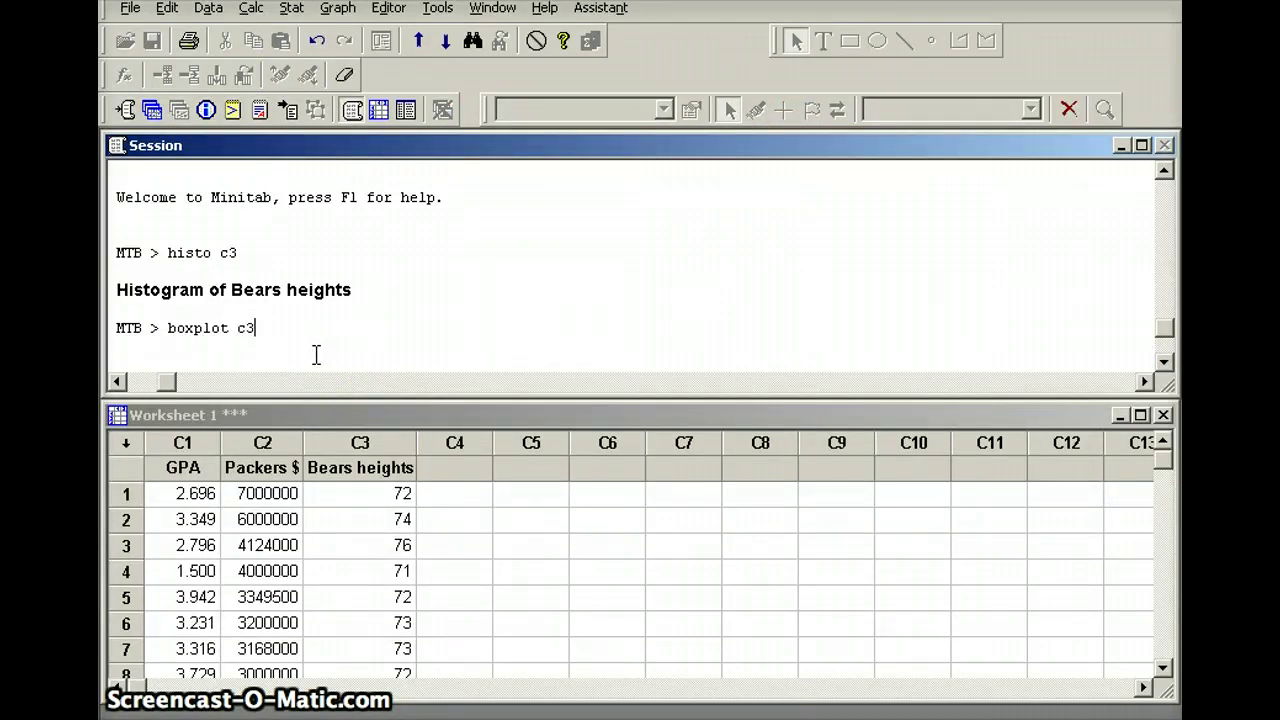
{"action": "key", "text": "Return"}
{"action": "left_click", "coordinate": [354, 349]}
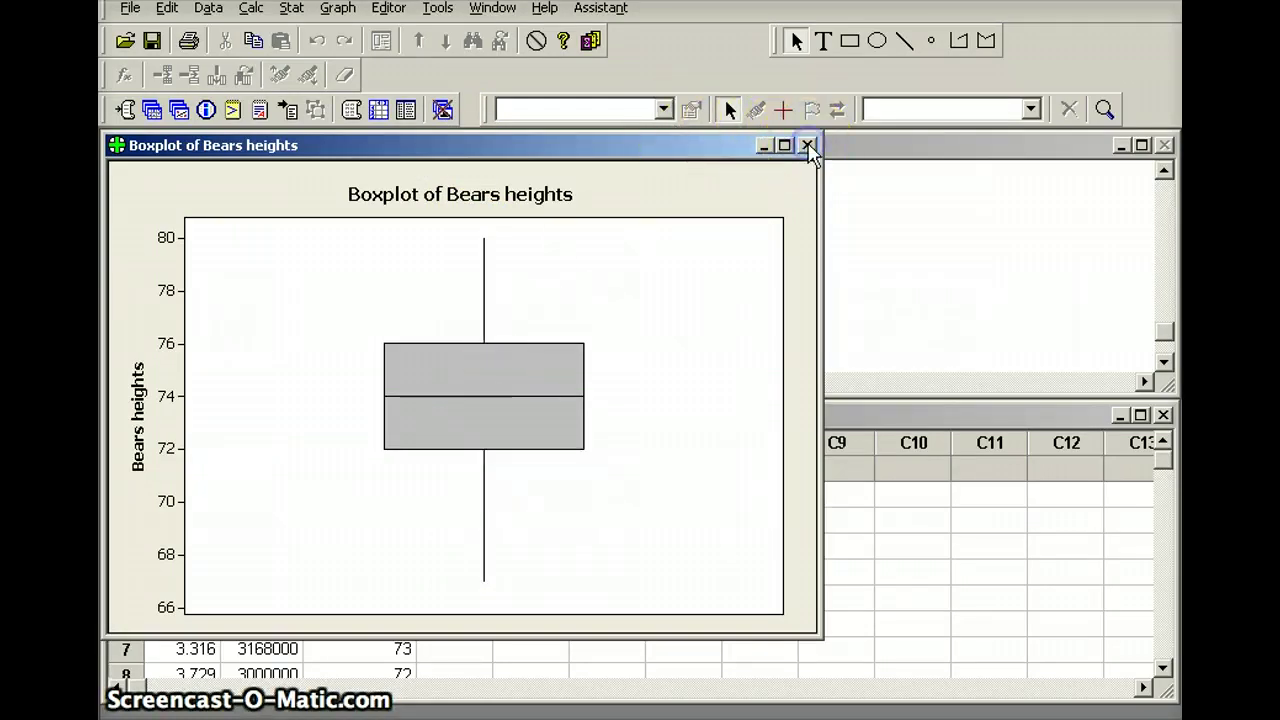
{"action": "left_click", "coordinate": [806, 147]}
{"action": "left_click", "coordinate": [1095, 524]}
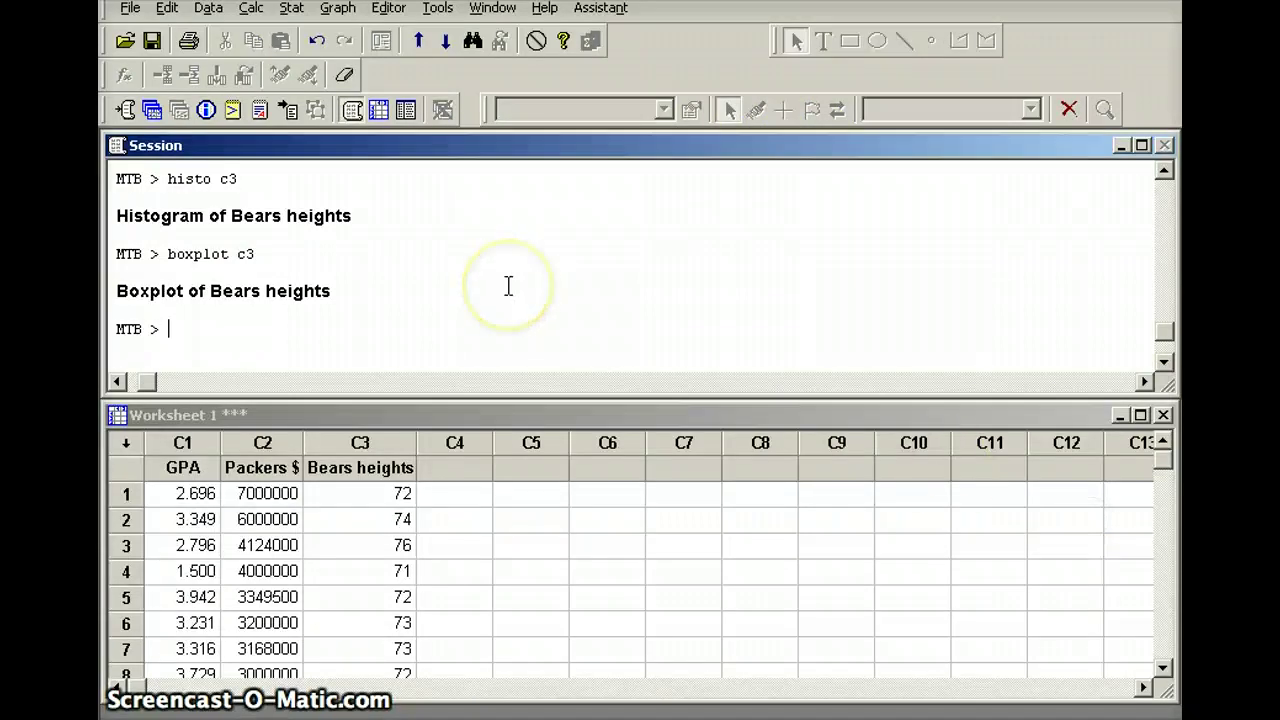
- Compute descriptive statistics for Bears heights with the session command "describe c3"
{"action": "type", "text": "descri"}
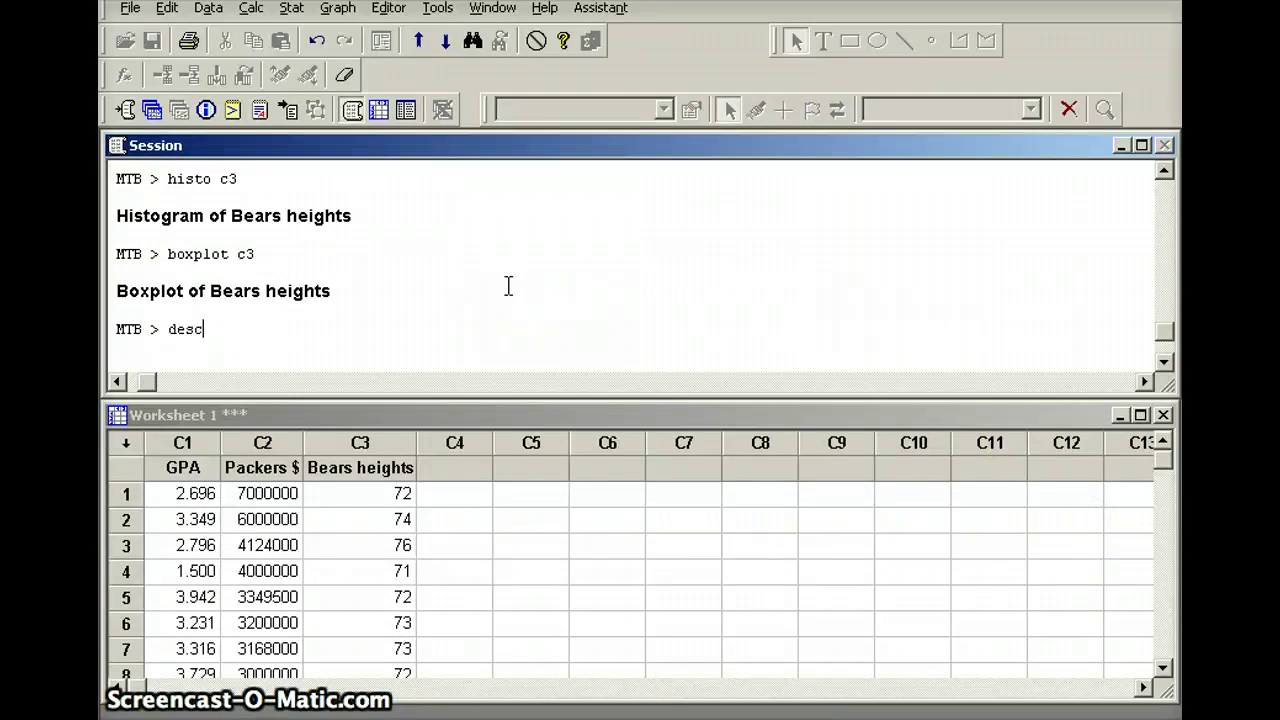
{"action": "type", "text": "be c3"}
{"action": "key", "text": "Return"}
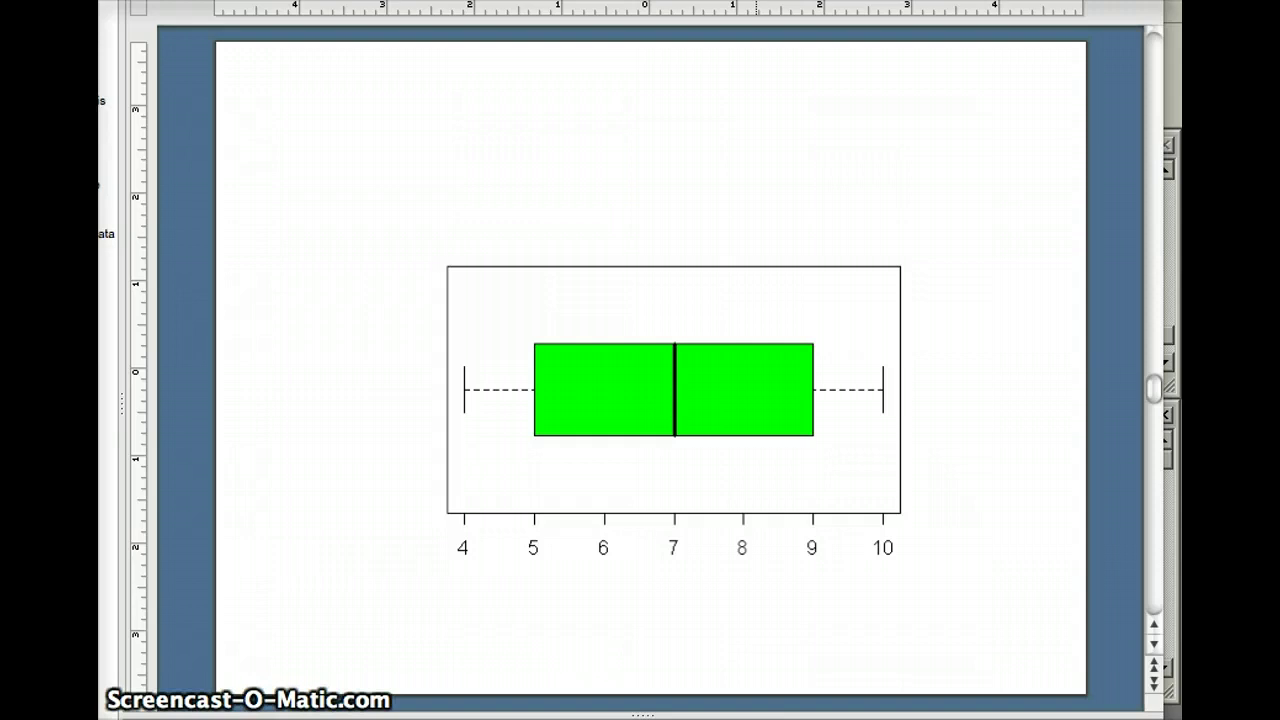
- Advance from the green boxplot slide through the Left-skewed curve and histogram slides to the Left-skewed boxplot slide
{"action": "left_click", "coordinate": [1158, 688]}
{"action": "left_click", "coordinate": [1156, 688]}
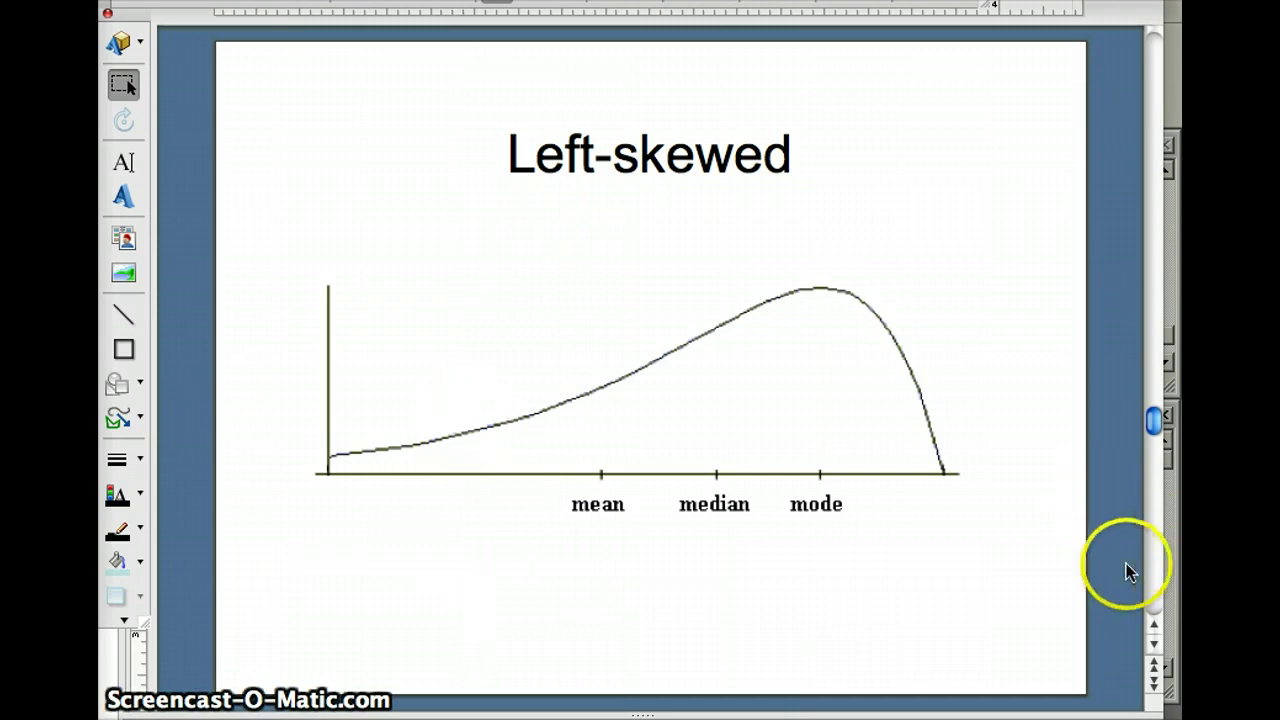
{"action": "left_click", "coordinate": [1158, 688]}
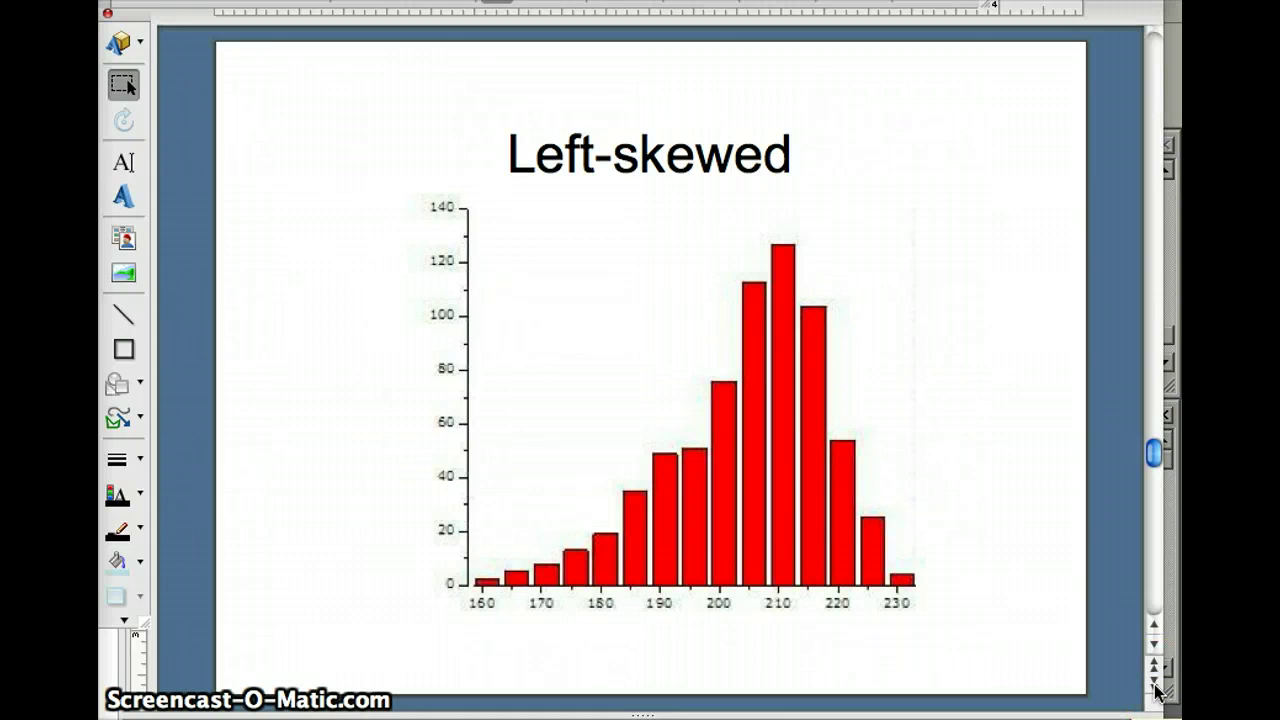
{"action": "left_click", "coordinate": [1157, 690]}
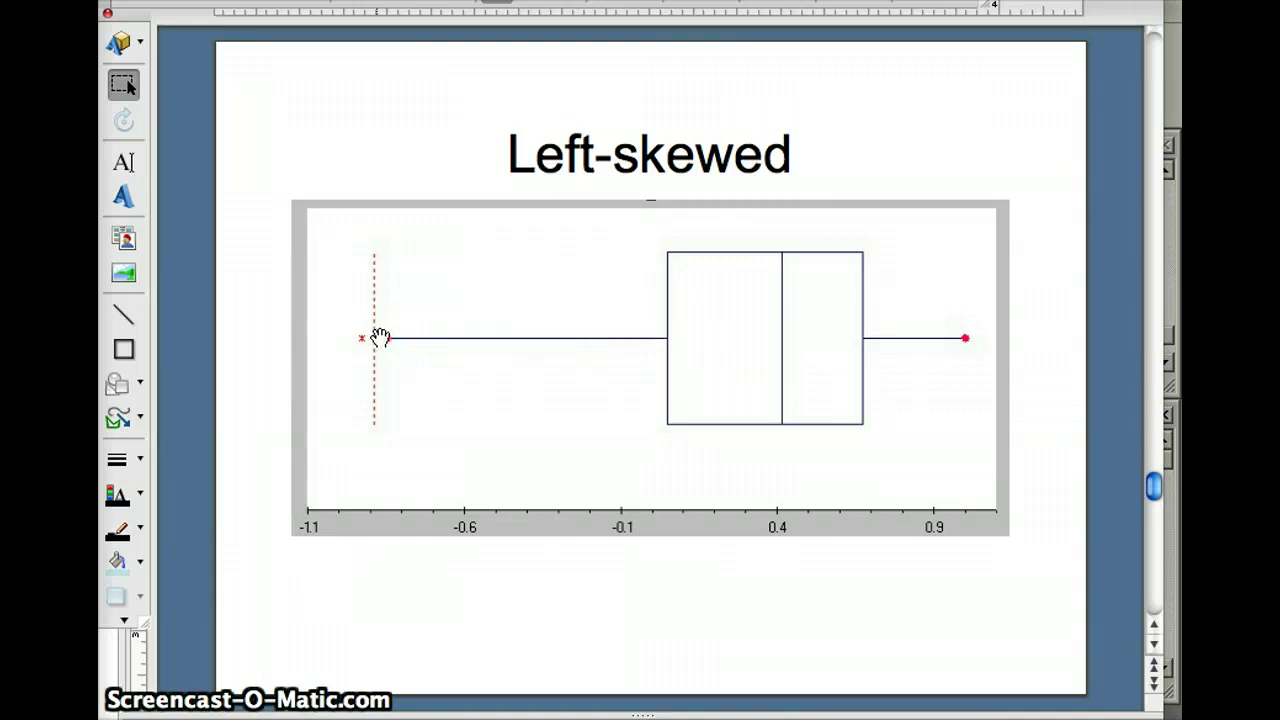
{"action": "left_click", "coordinate": [584, 300]}
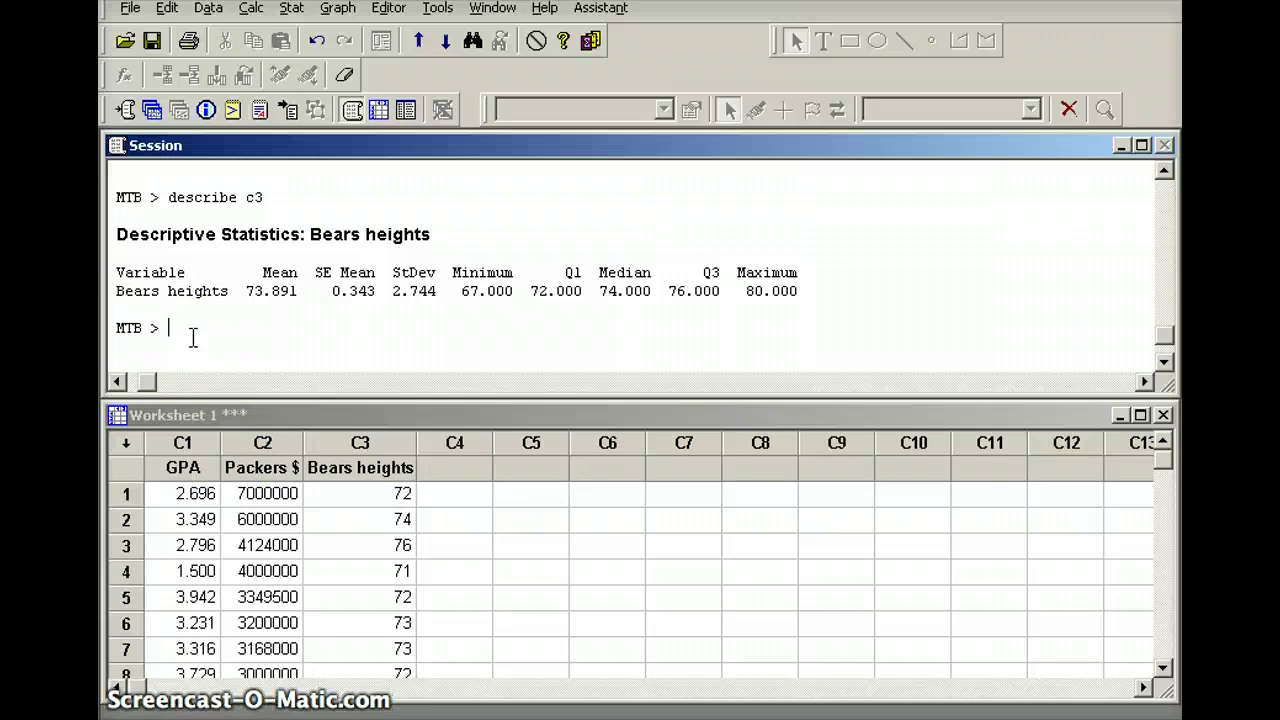
- Plot a histogram of the GPA column with the session command "histo c1", and close the graph without saving it
{"action": "type", "text": "histo "}
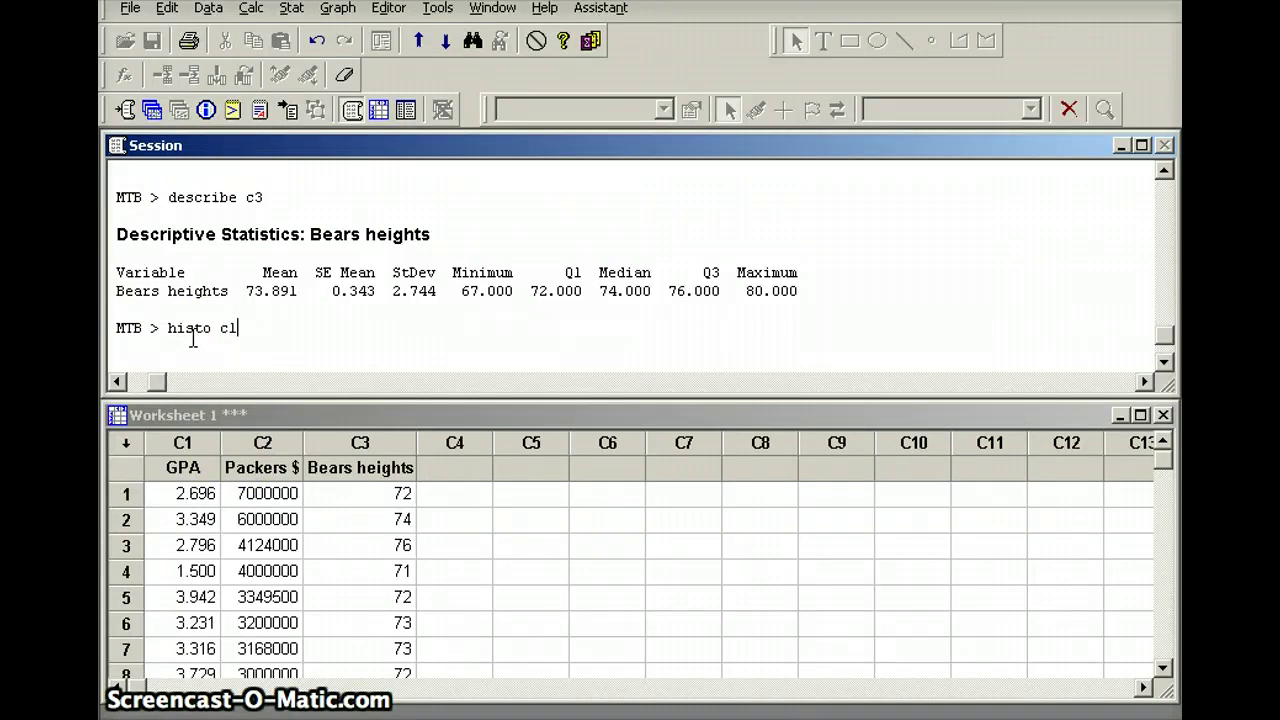
{"action": "type", "text": "c1"}
{"action": "key", "text": "Return"}
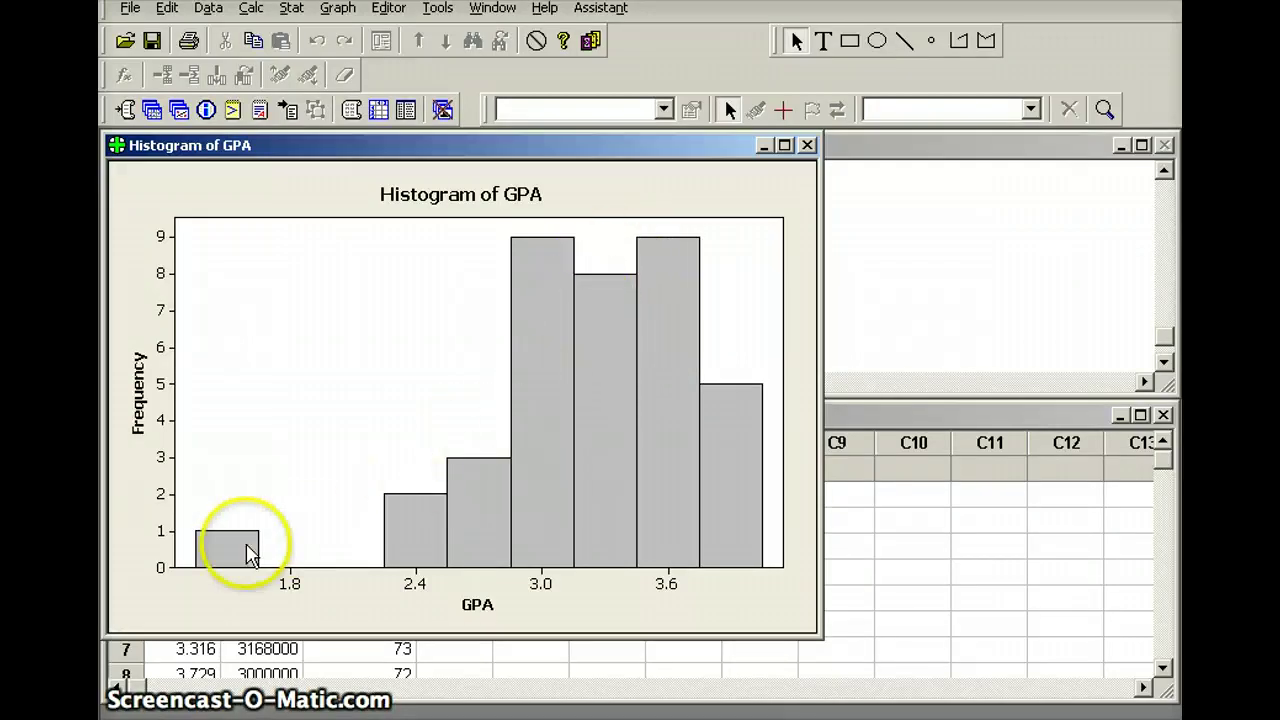
{"action": "mouse_move", "coordinate": [237, 553]}
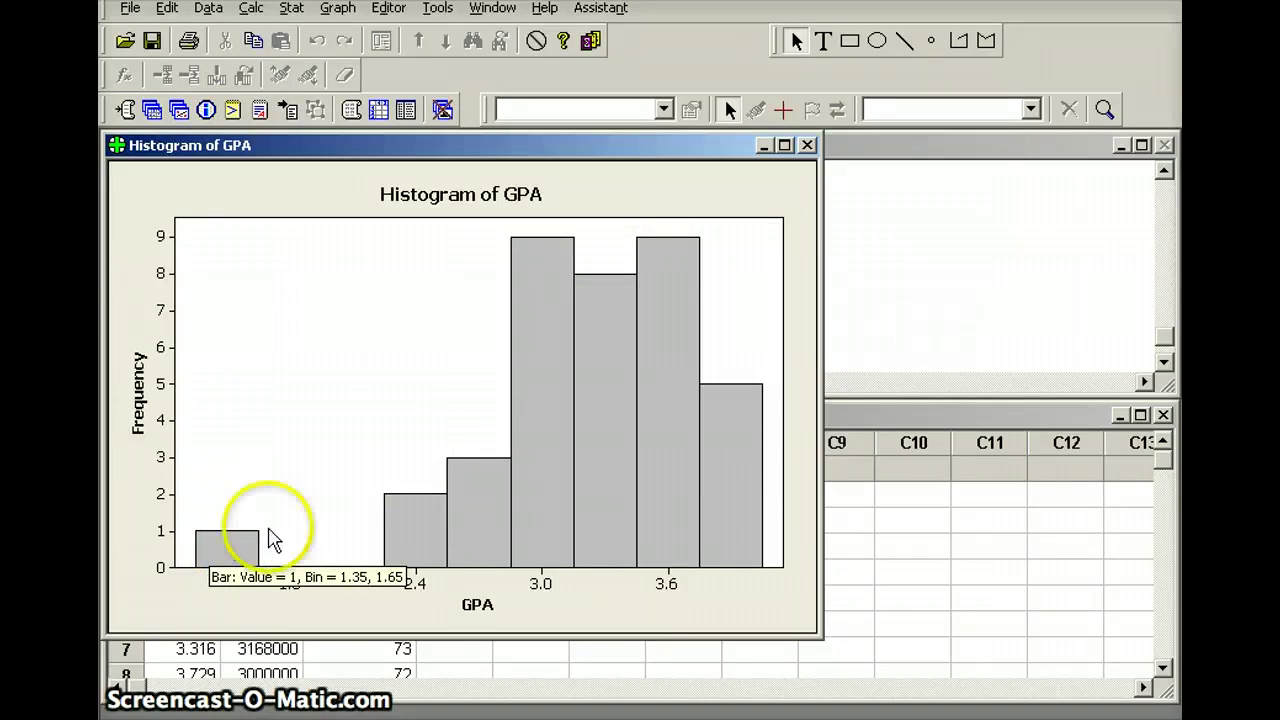
{"action": "left_click", "coordinate": [810, 146]}
{"action": "left_click", "coordinate": [1077, 517]}
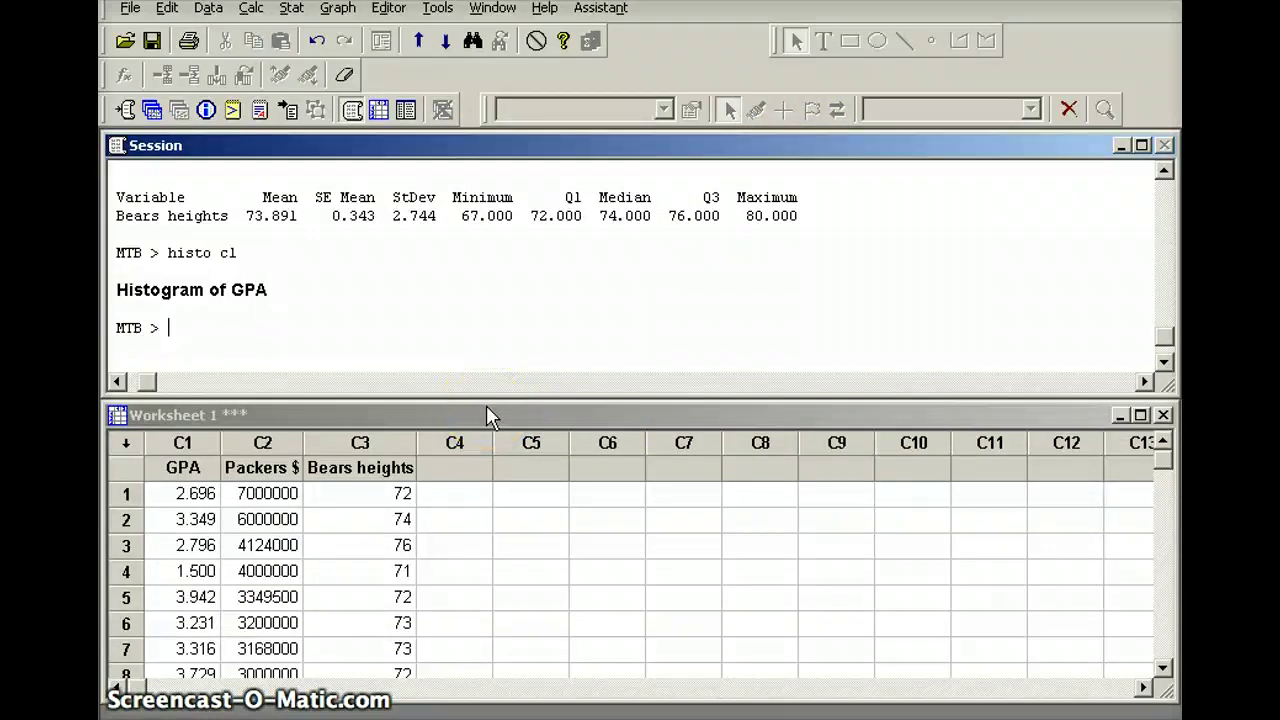
- Generate a boxplot of GPA with the session command "boxplot c1", and close the graph without saving it
{"action": "type", "text": "boxplot"}
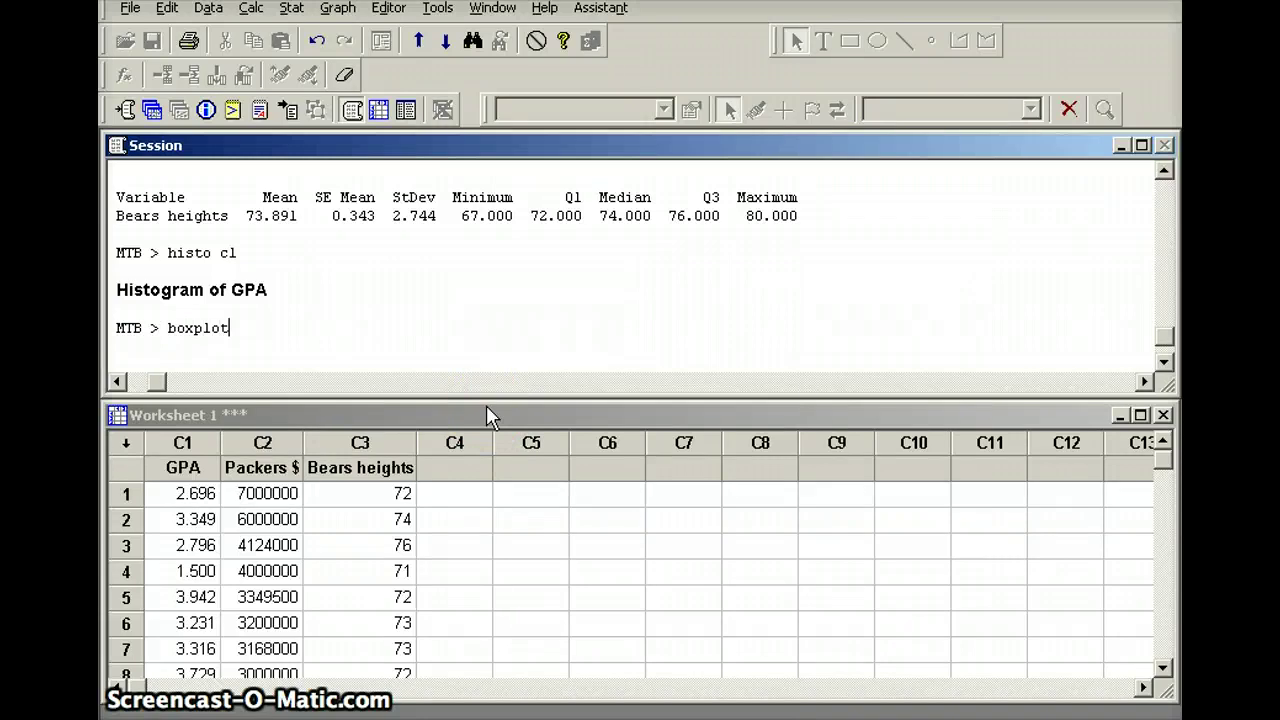
{"action": "type", "text": " cl"}
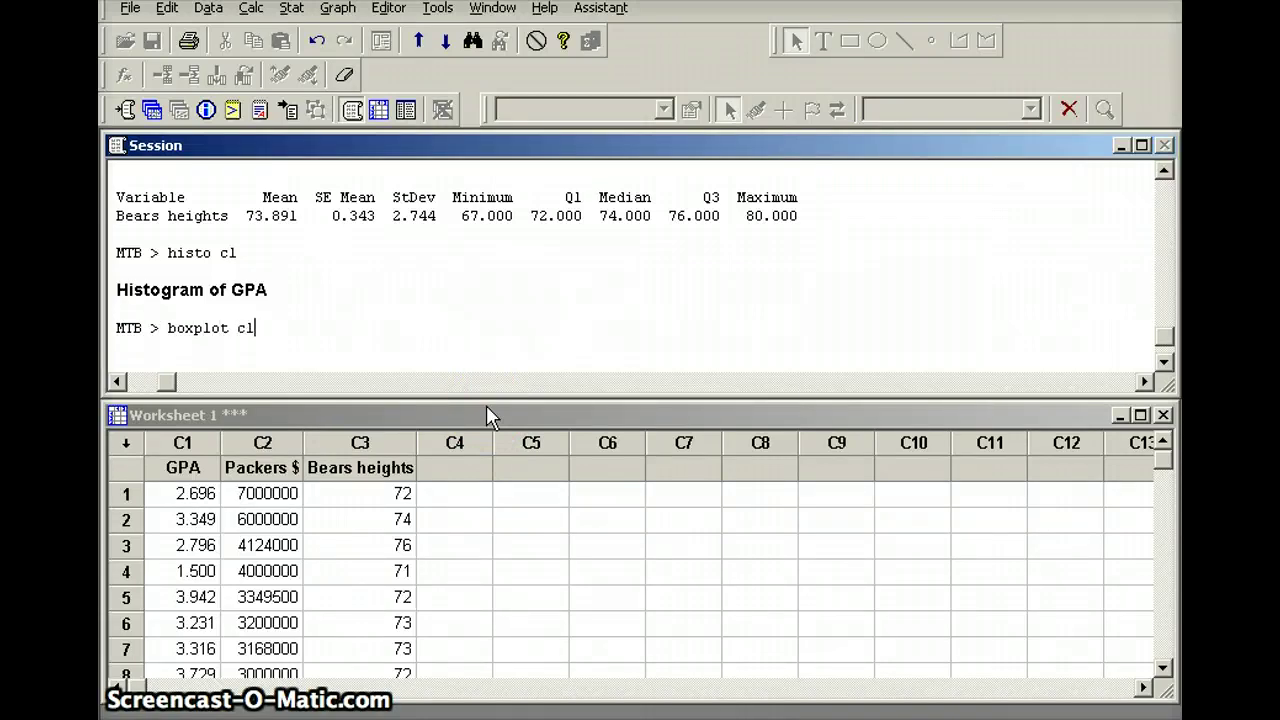
{"action": "key", "text": "Return"}
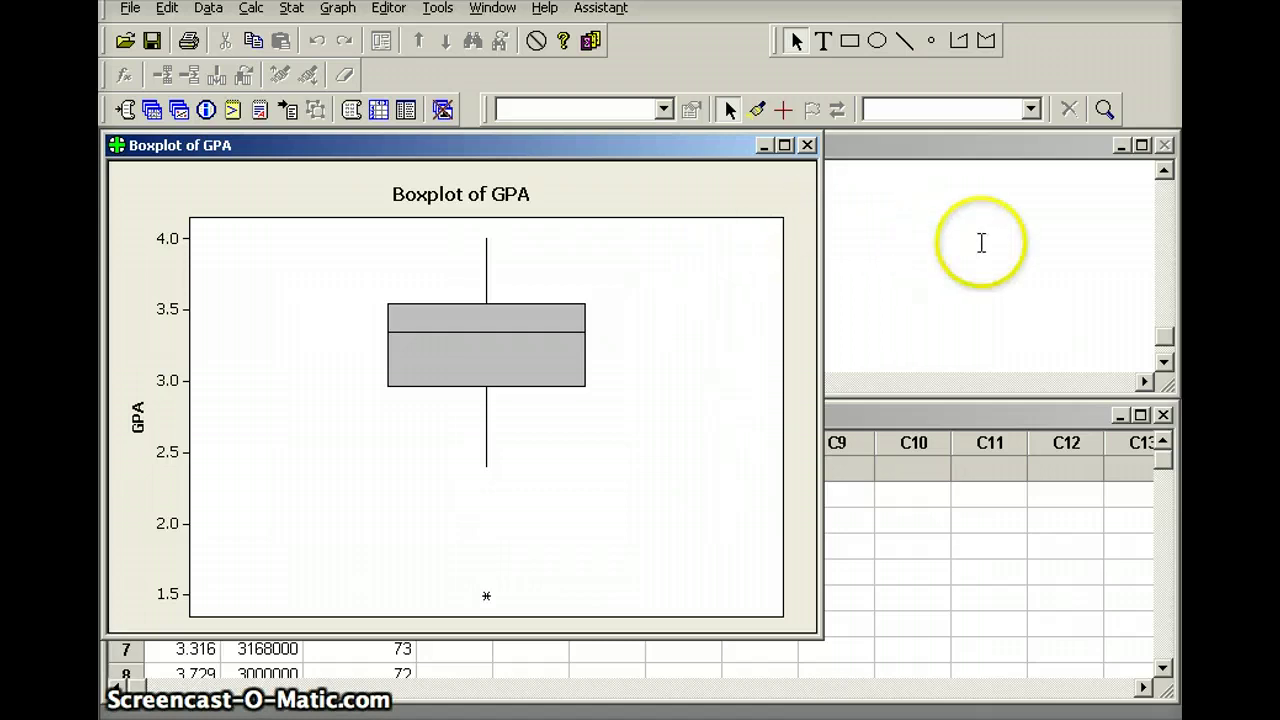
{"action": "left_click", "coordinate": [808, 146]}
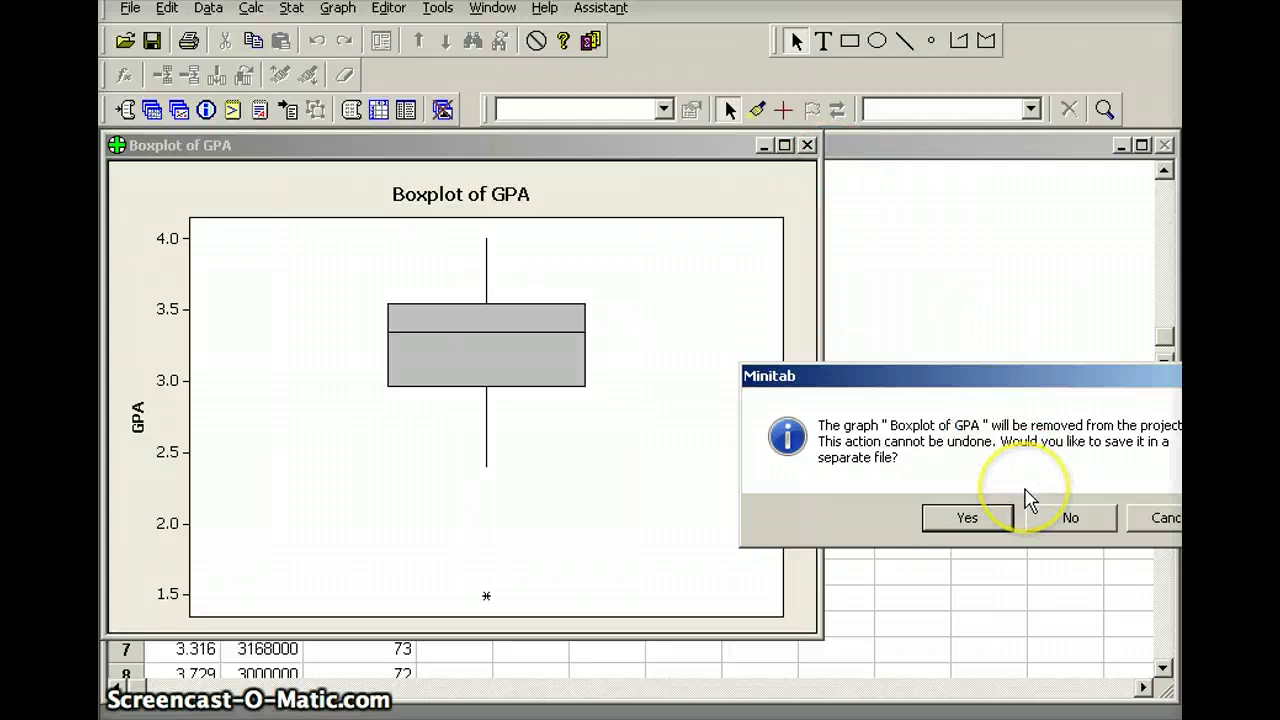
{"action": "left_click", "coordinate": [1055, 517]}
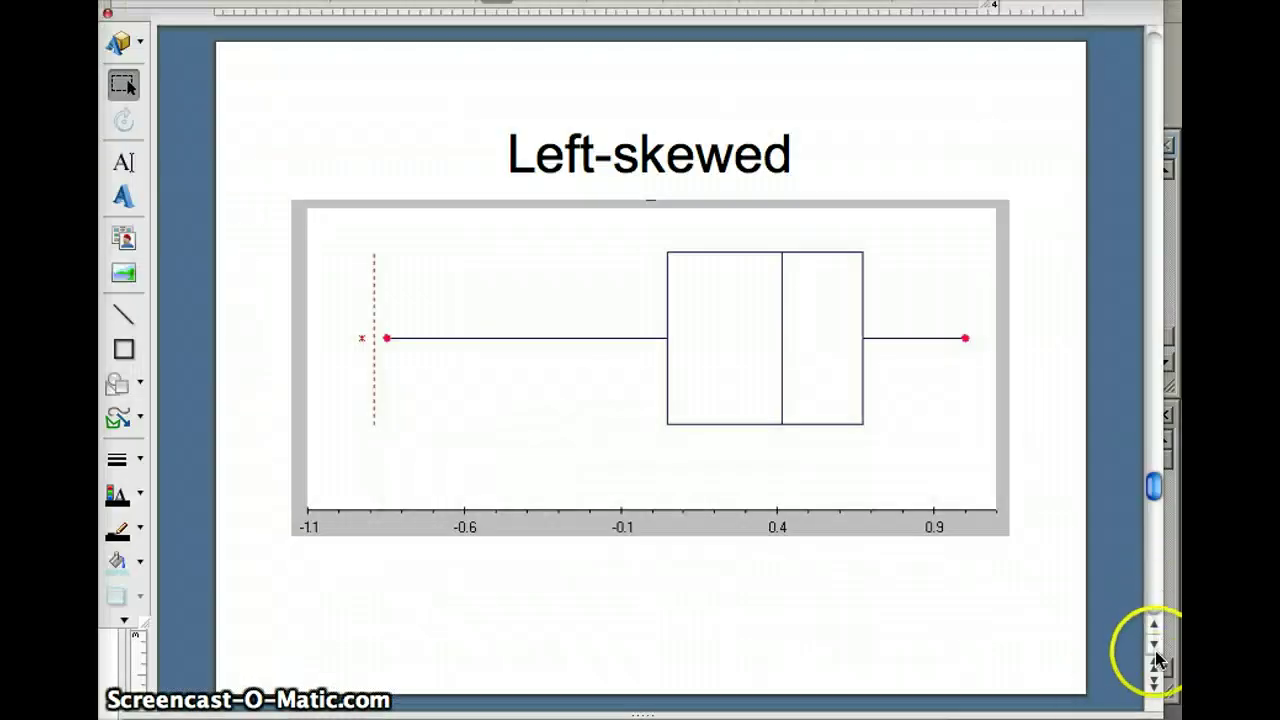
- Advance the presentation through the Right-skewed curve and histogram slides to the Right-skewed boxplot slide
{"action": "left_click", "coordinate": [1153, 685]}
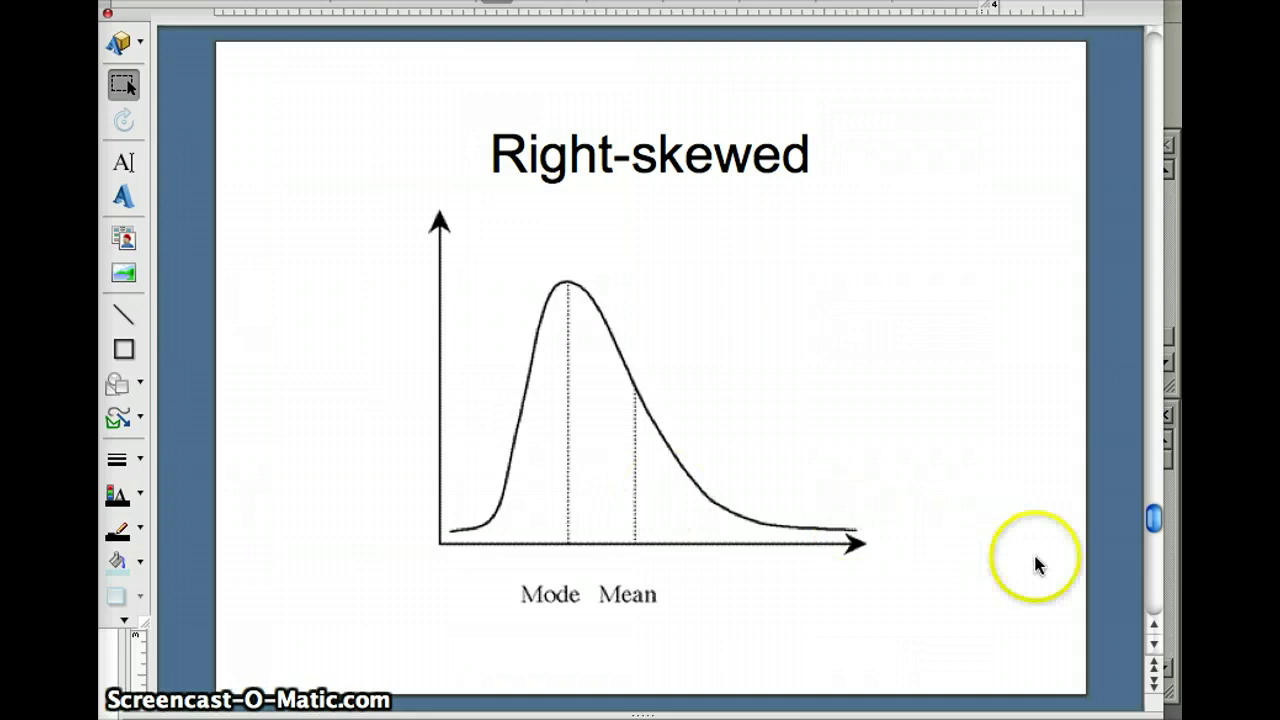
{"action": "left_click", "coordinate": [1156, 684]}
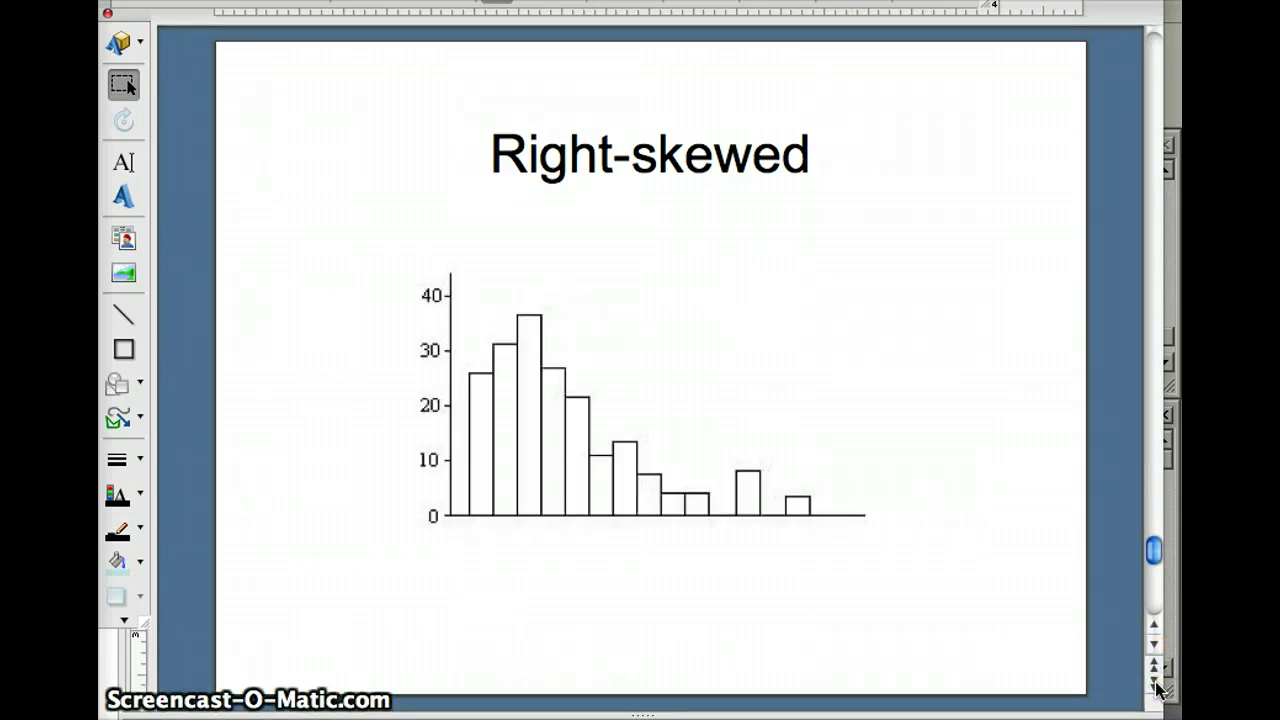
{"action": "left_click", "coordinate": [1156, 684]}
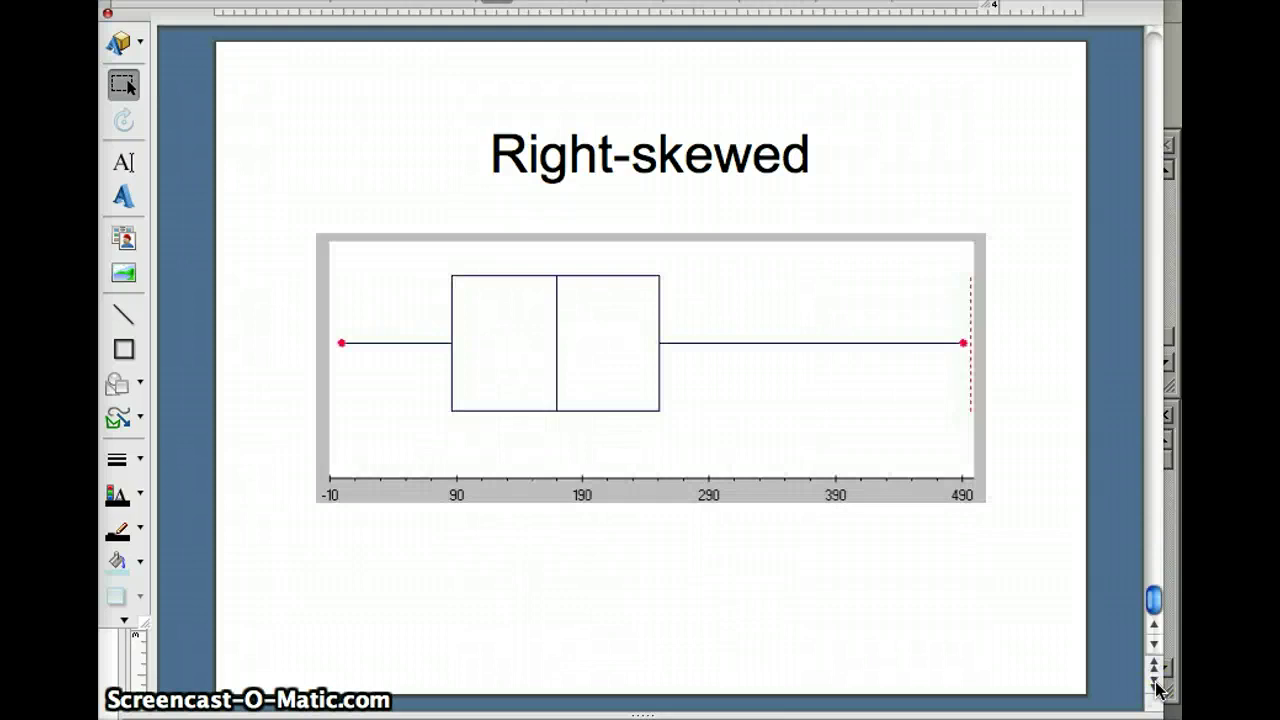
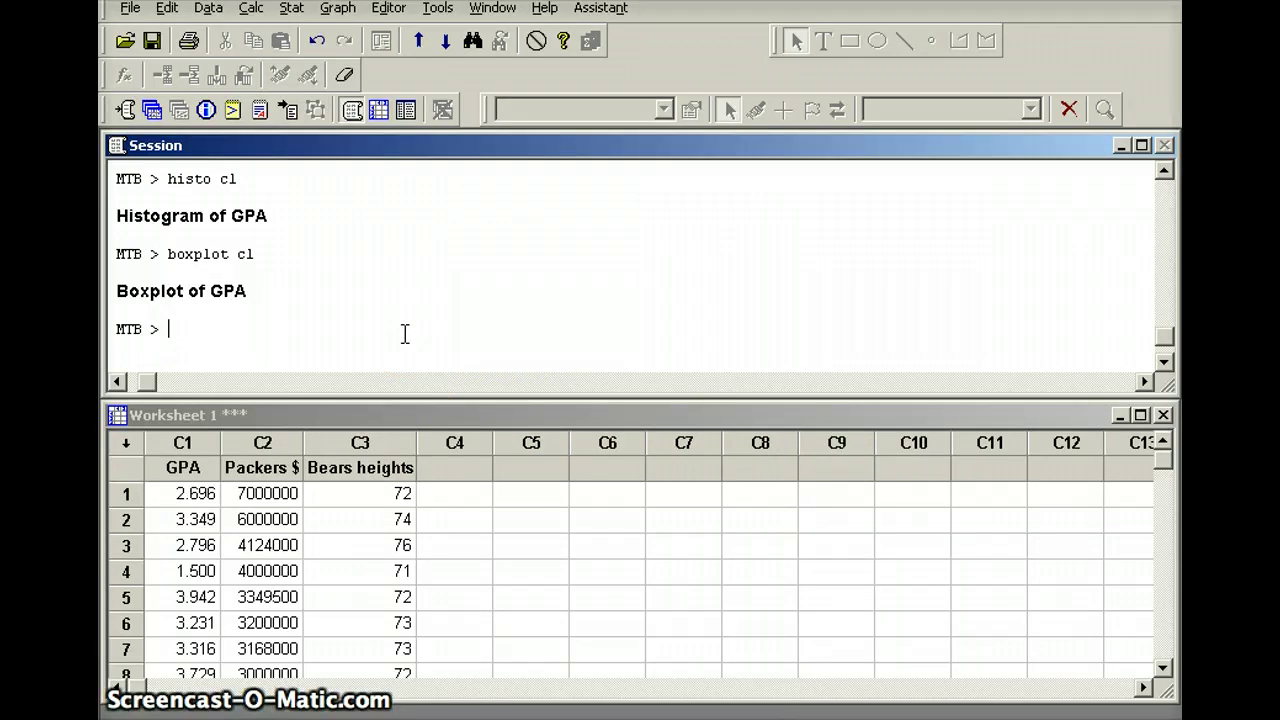
- Compute descriptive statistics for the Packers $ column with the session command "describe c2"
{"action": "type", "text": "describe "}
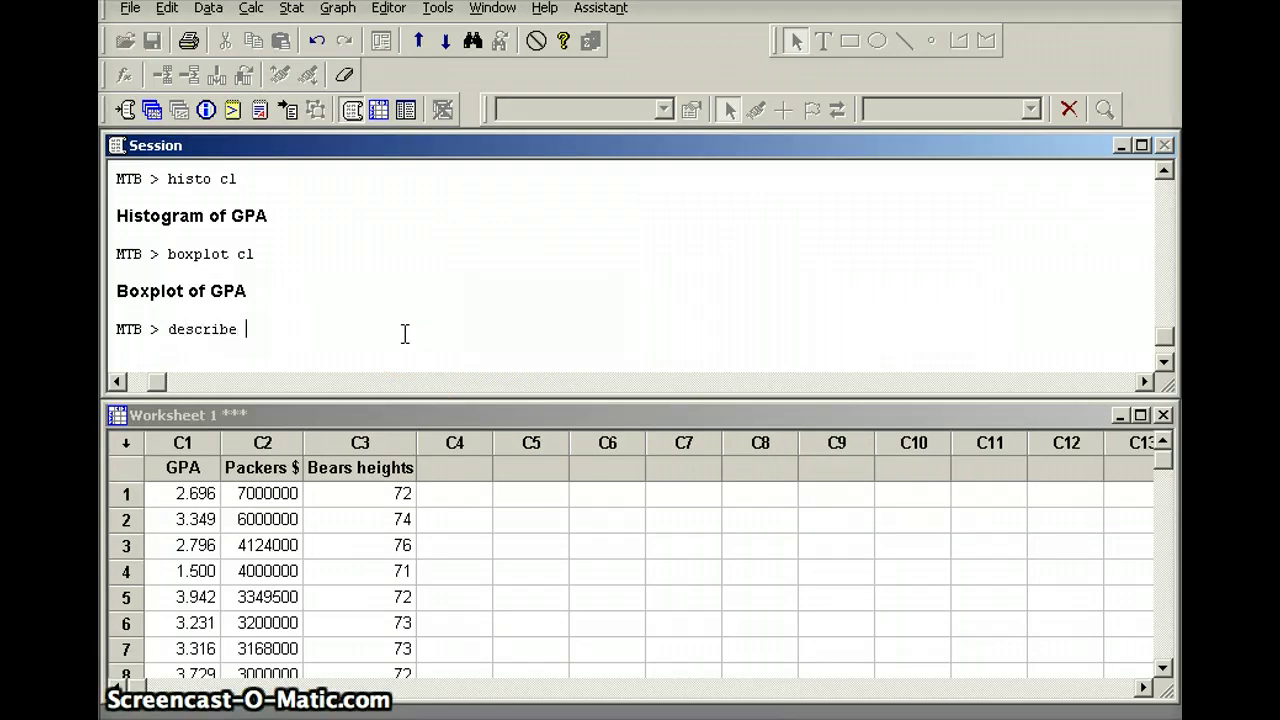
{"action": "type", "text": "c2"}
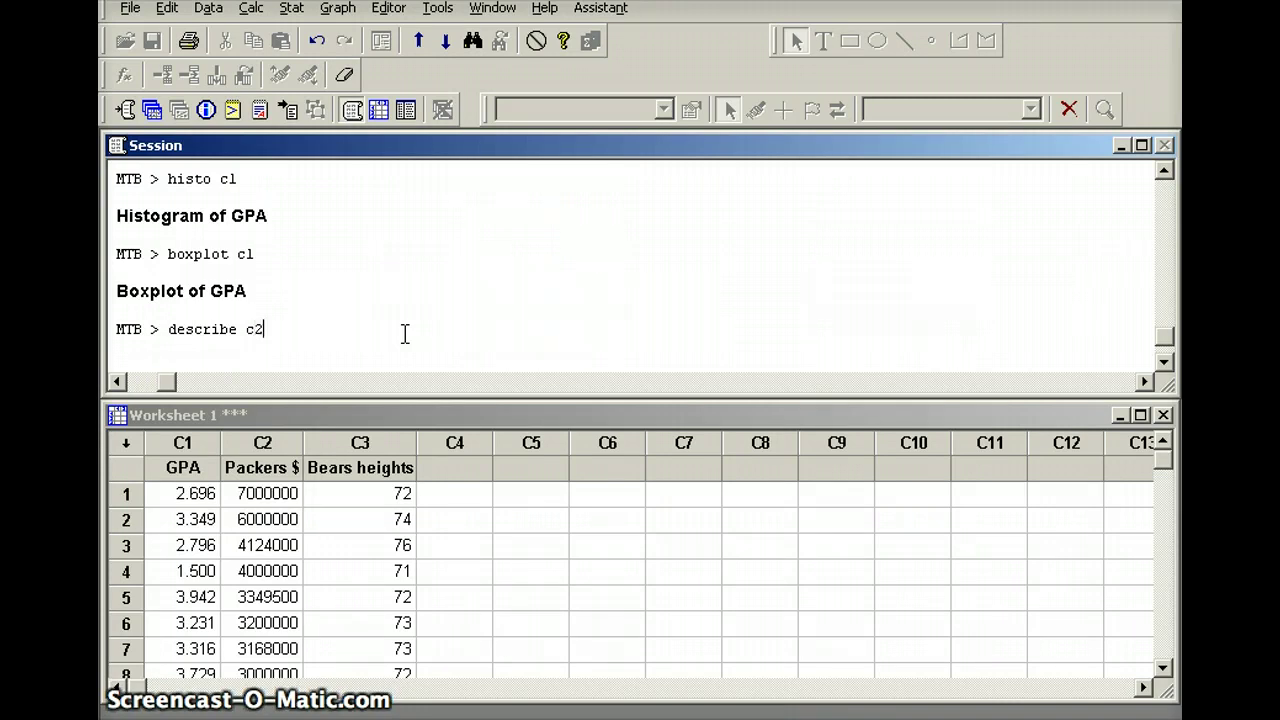
{"action": "key", "text": "Return"}
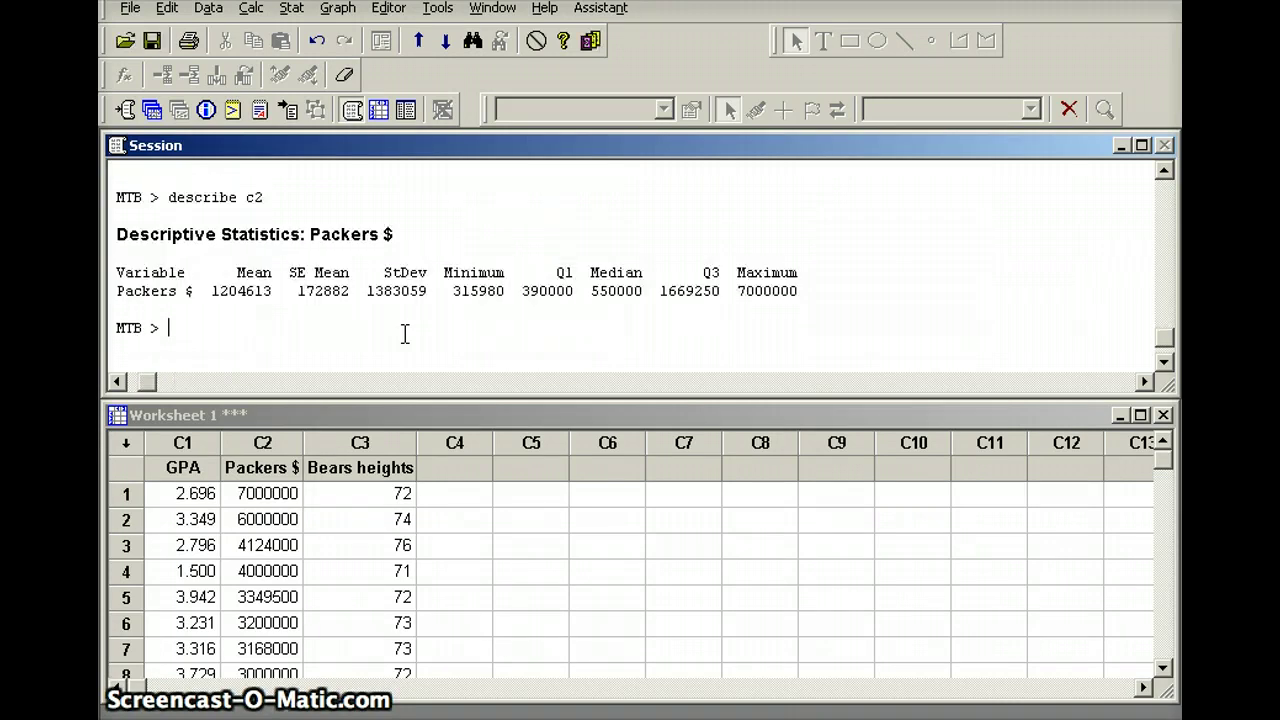
- Try to plot a histogram of the Packers $ column with the session command "histogramc2"
{"action": "type", "text": "his"}
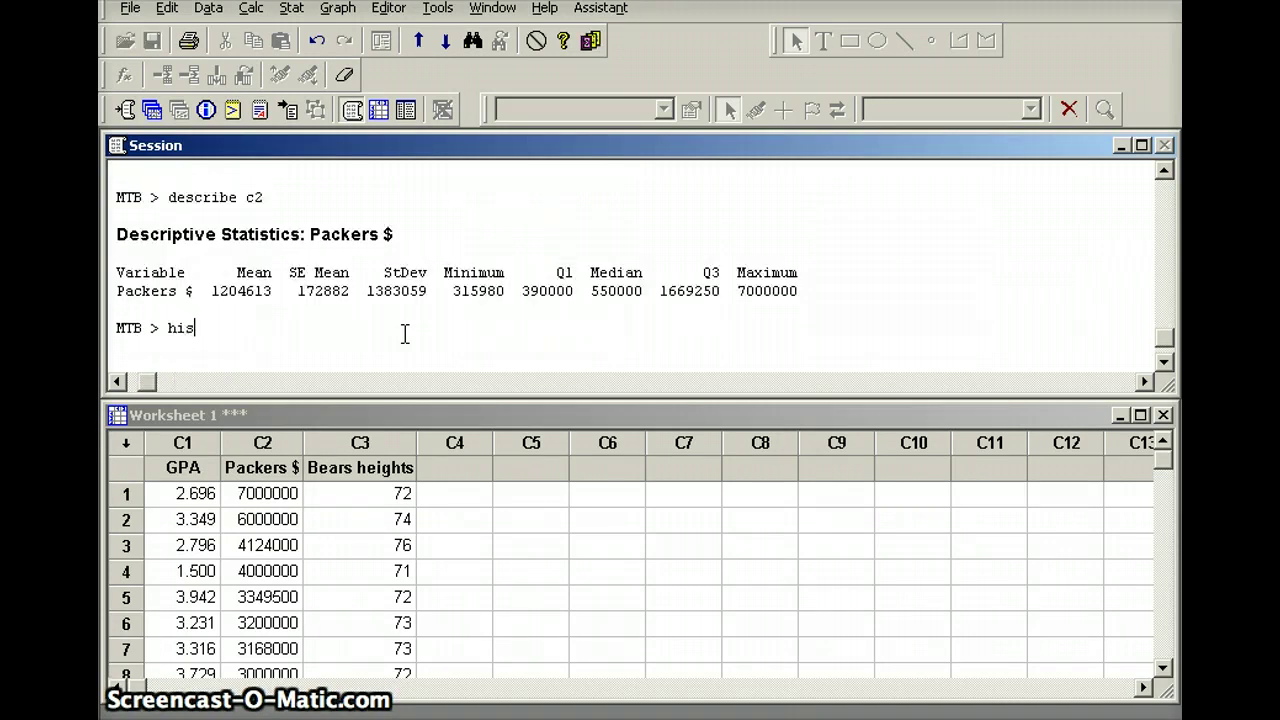
{"action": "type", "text": "togramc2"}
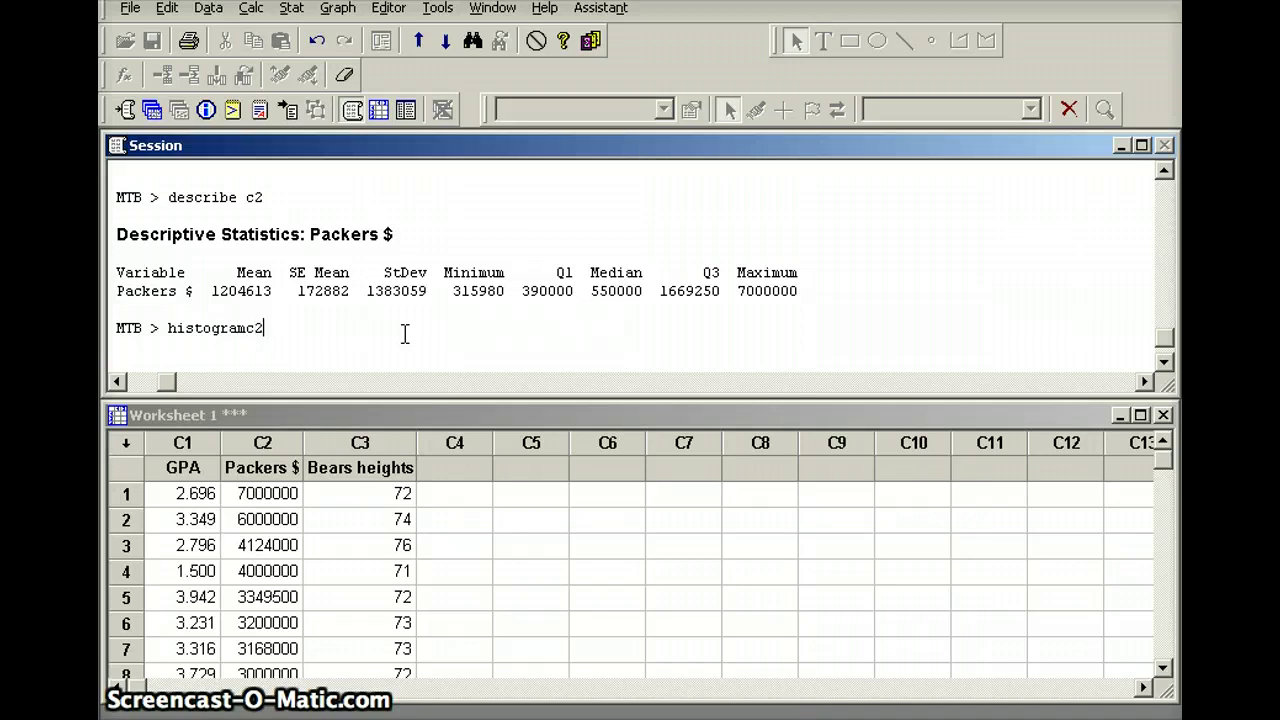
{"action": "key", "text": "Return"}
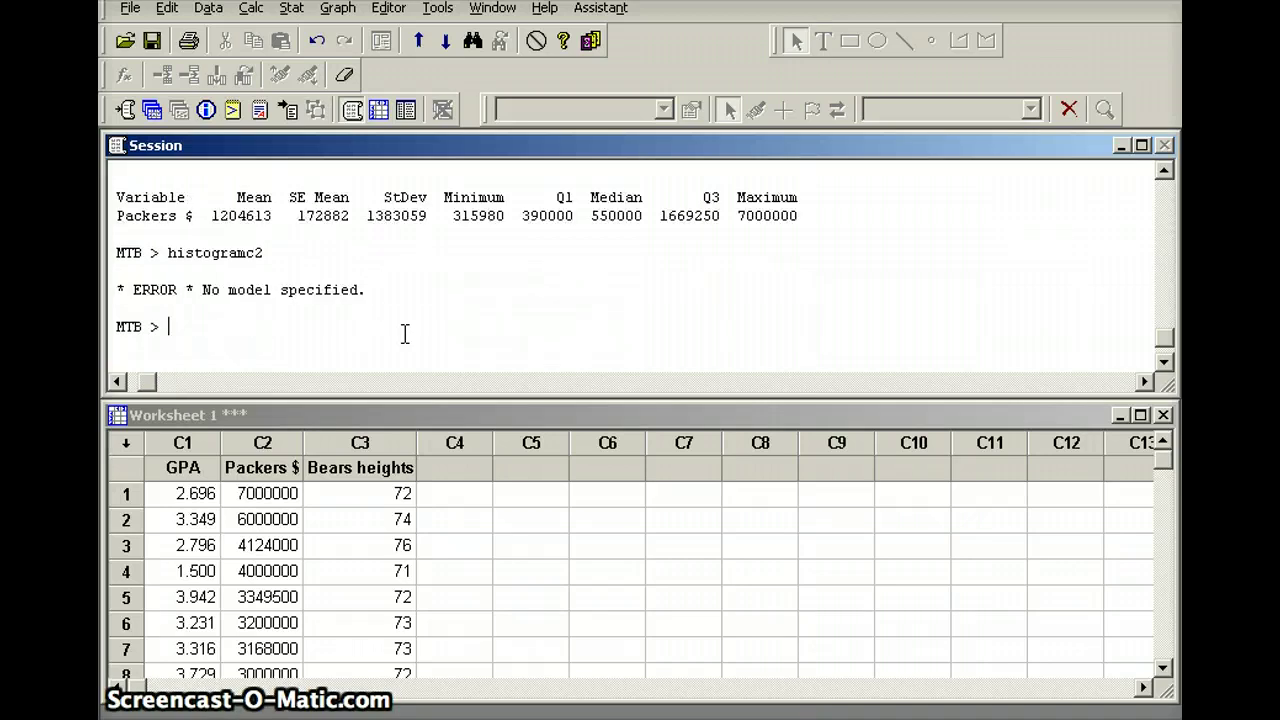
- Plot a histogram of the Packers $ column with the session command "histogram c2", and close the graph without saving it
{"action": "type", "text": "hist"}
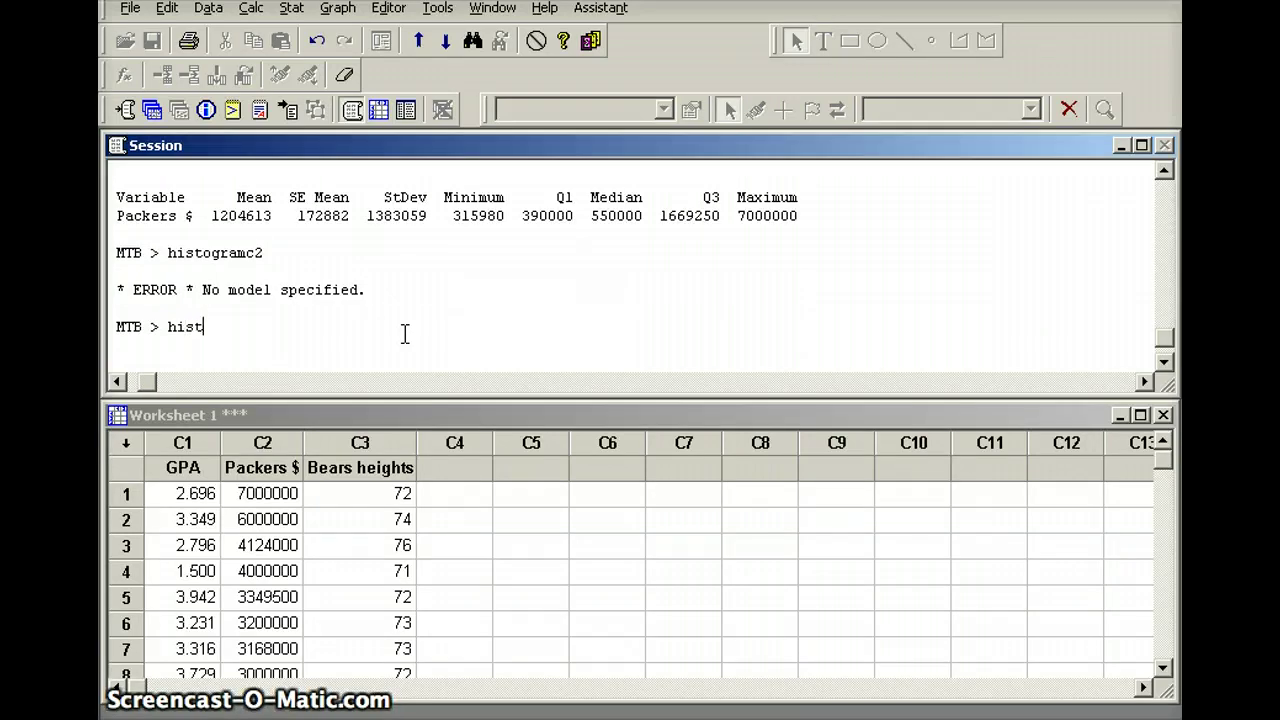
{"action": "type", "text": "ogram "}
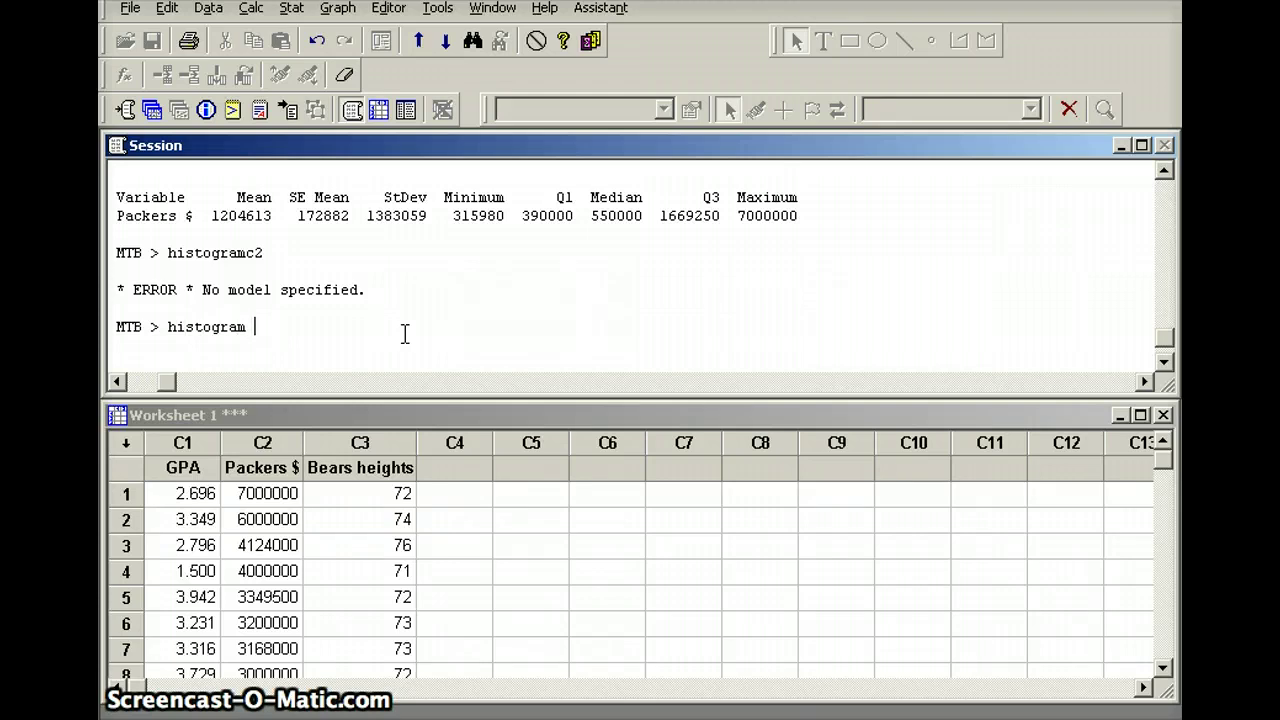
{"action": "type", "text": "c2"}
{"action": "key", "text": "Return"}
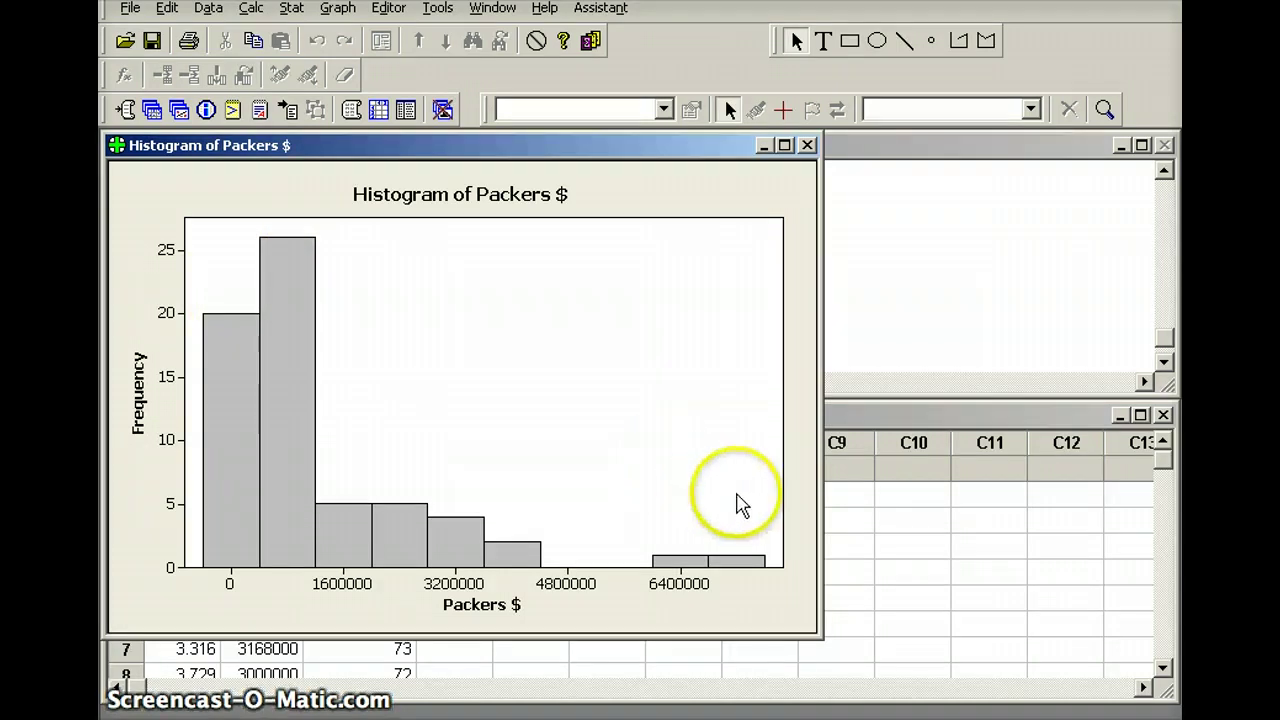
{"action": "left_click", "coordinate": [807, 145]}
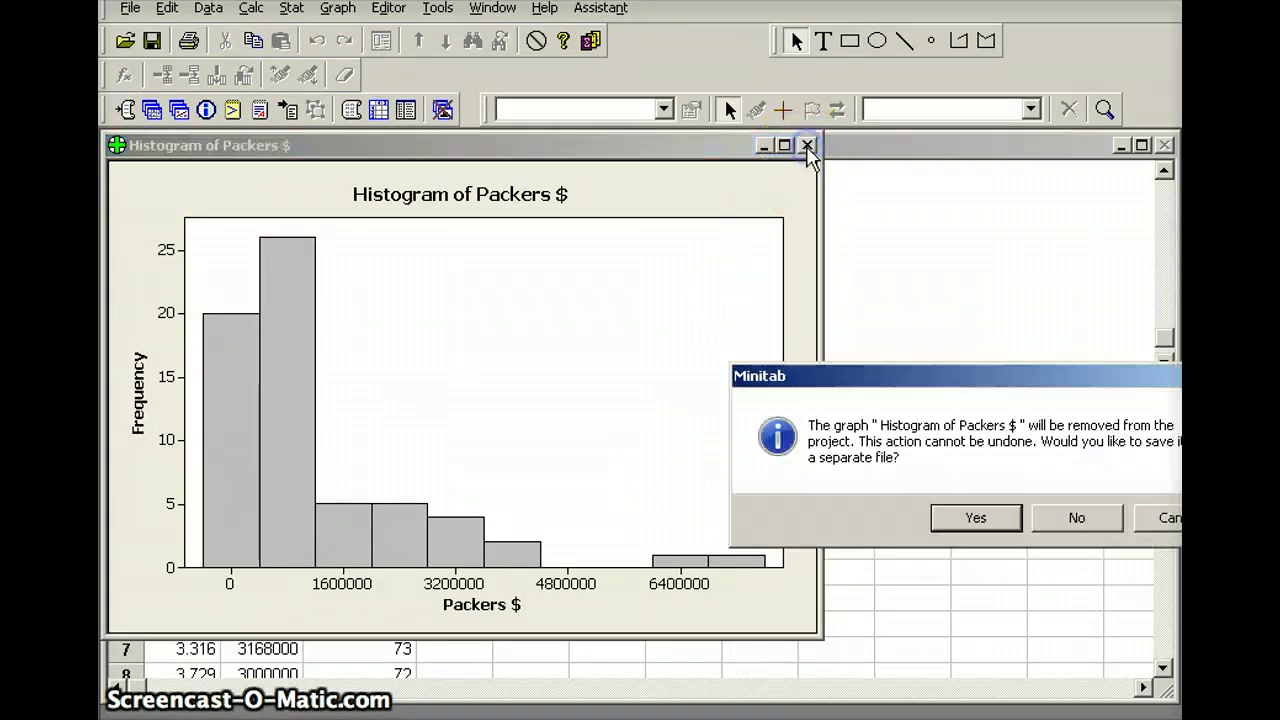
{"action": "left_click", "coordinate": [1057, 518]}
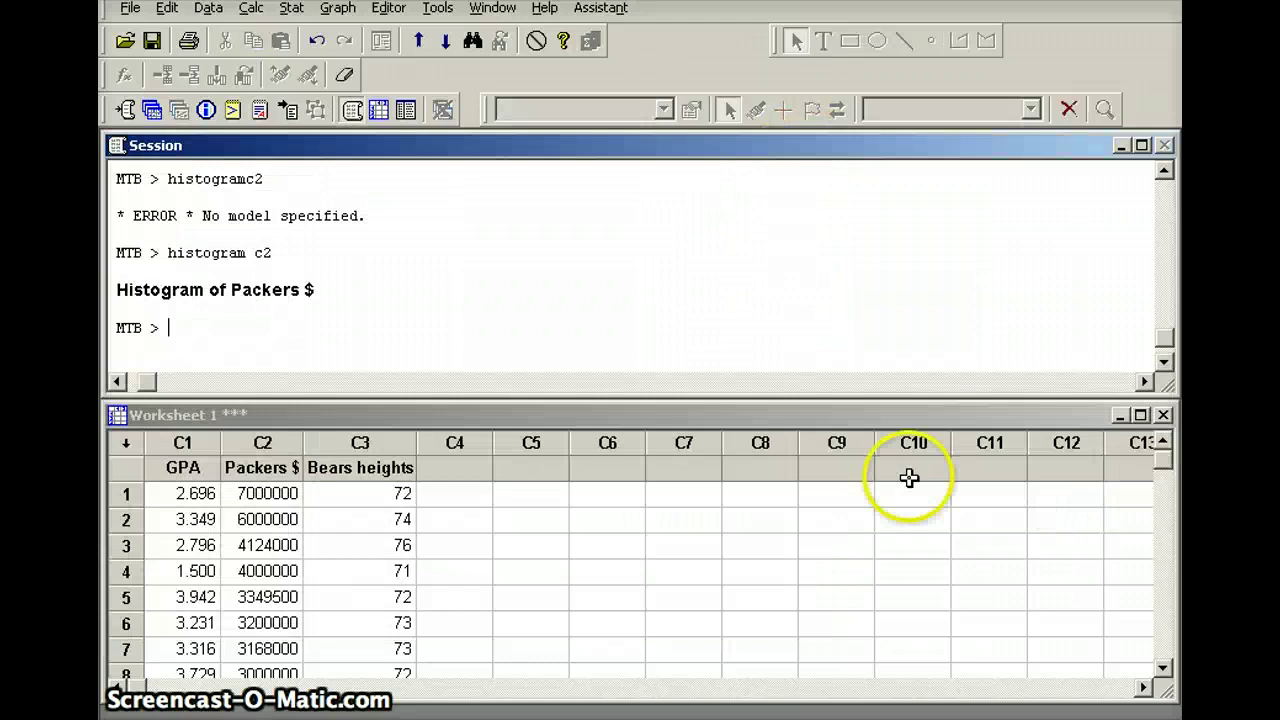
- Generate a boxplot of Packers $ with the session command "boxplot c2", and close the graph without saving it
{"action": "type", "text": "bo"}
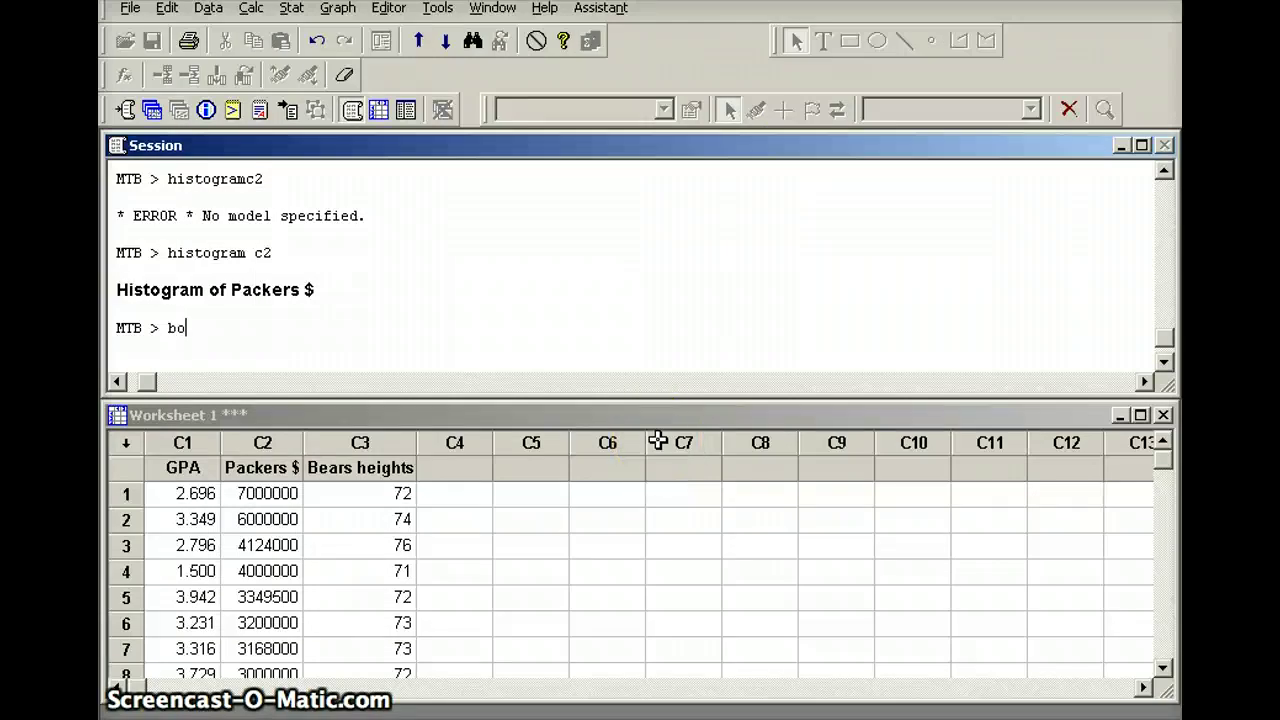
{"action": "type", "text": "xplo"}
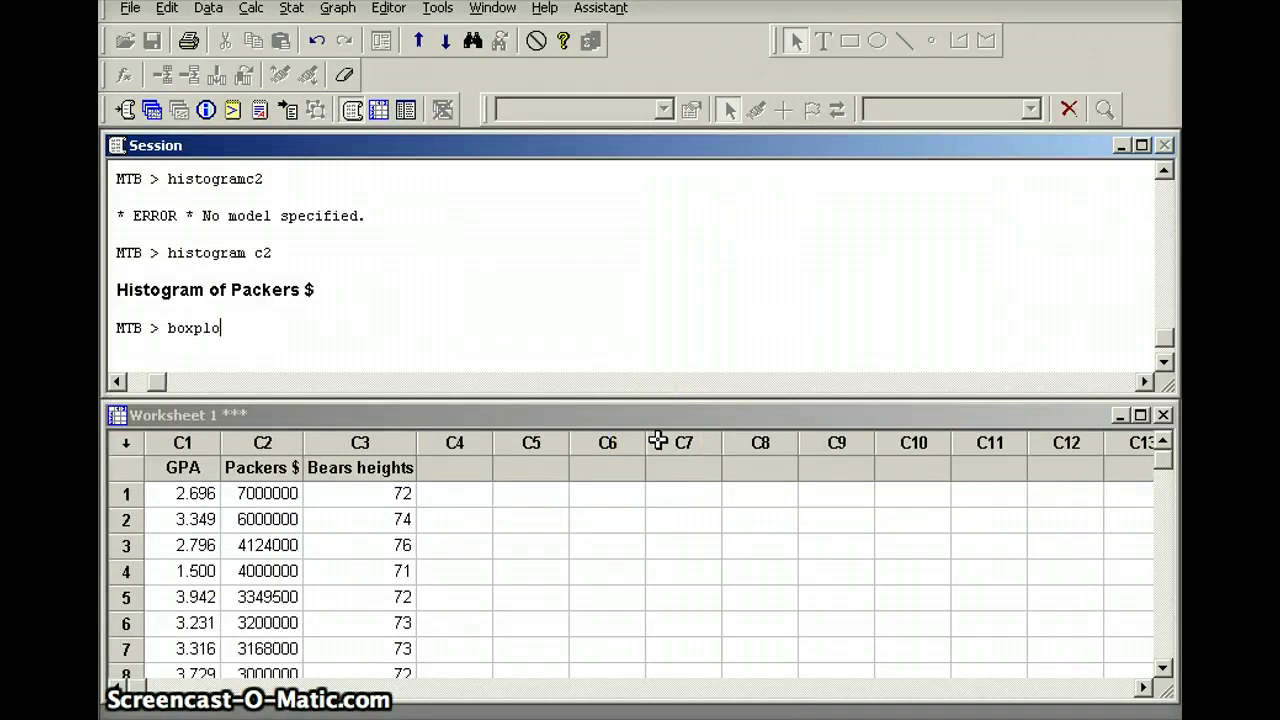
{"action": "type", "text": "t c2"}
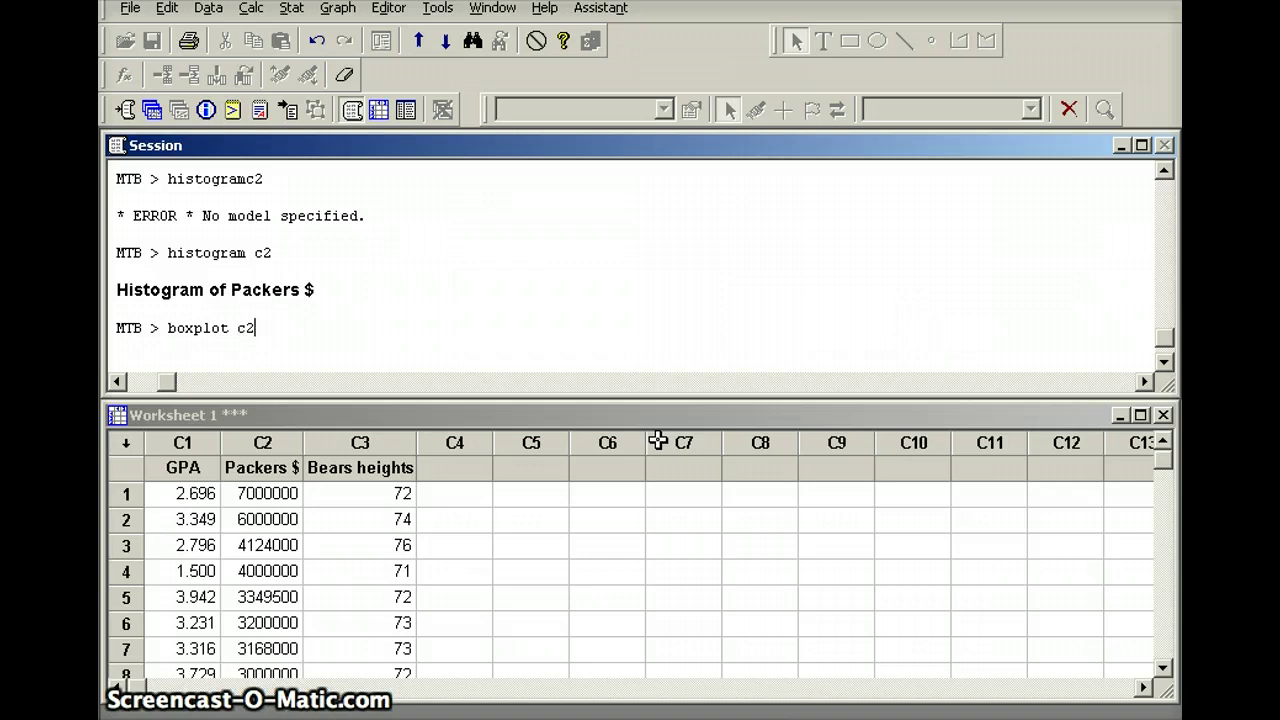
{"action": "key", "text": "Return"}
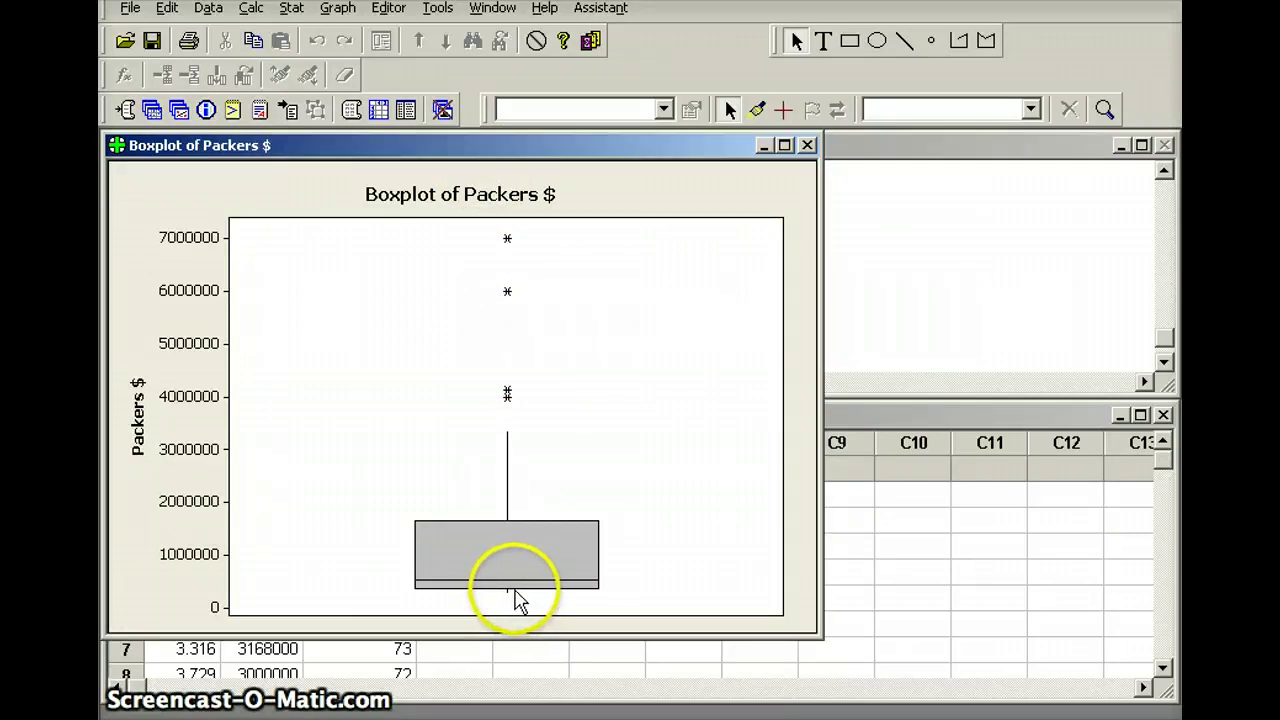
{"action": "mouse_move", "coordinate": [515, 590]}
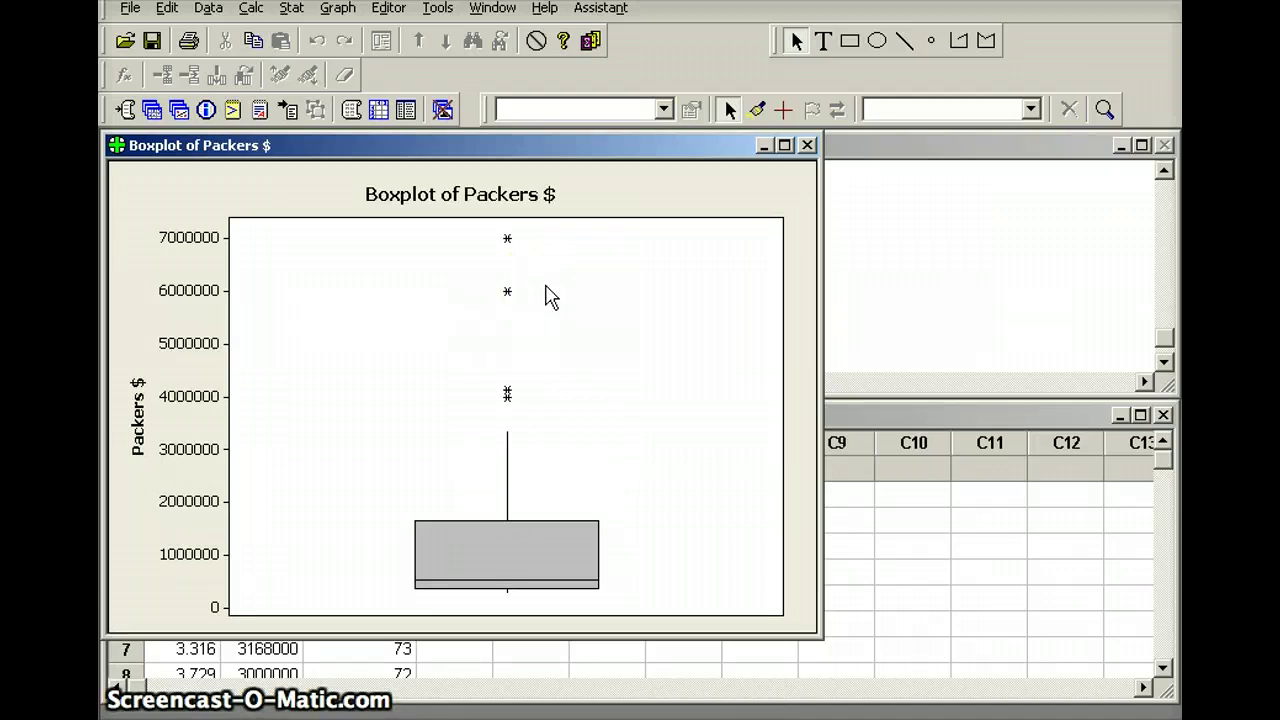
{"action": "left_click", "coordinate": [807, 146]}
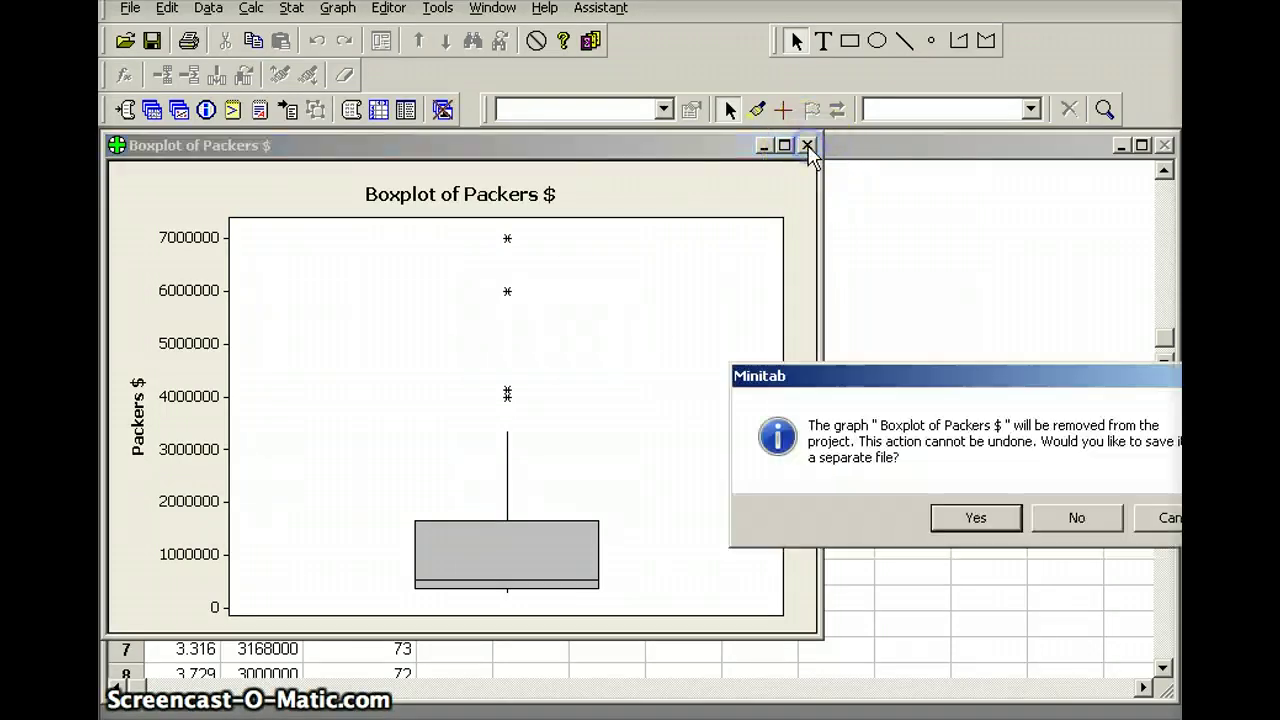
{"action": "left_click", "coordinate": [1062, 521]}
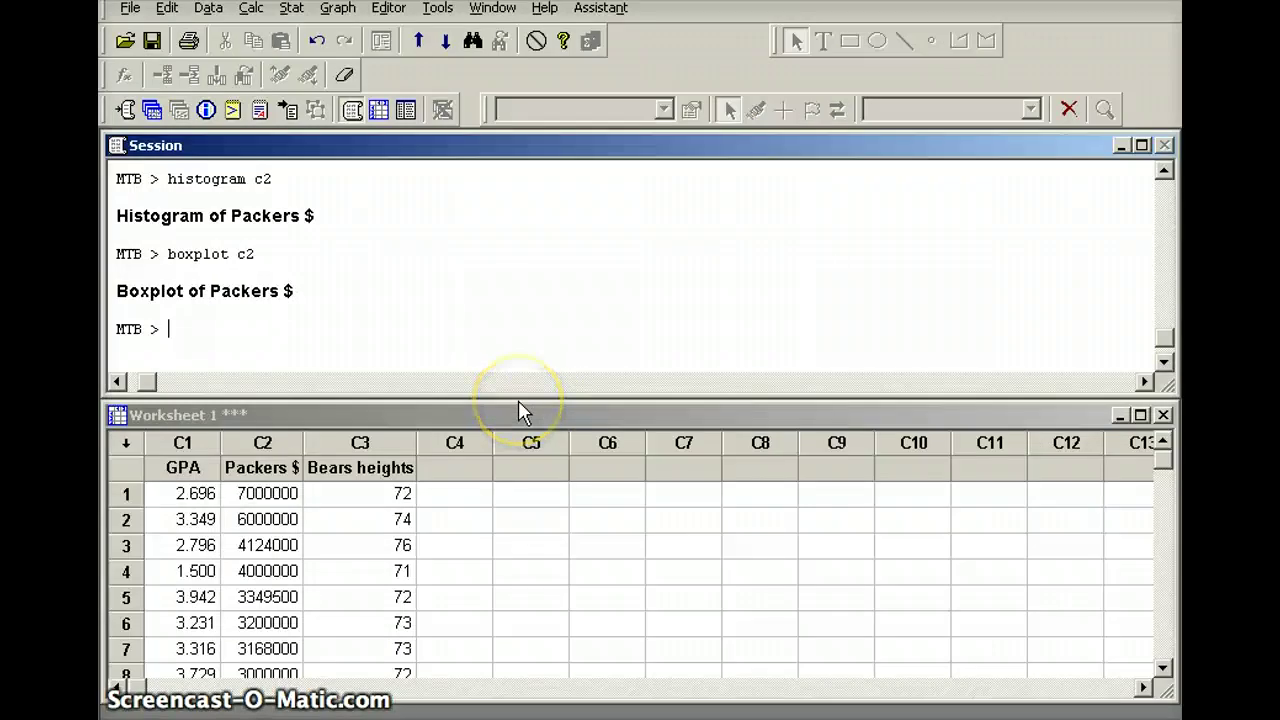
- Compute descriptive statistics for Packers $ and for GPA with the session commands "describe c2" and "describe c1"
{"action": "type", "text": "describe c2"}
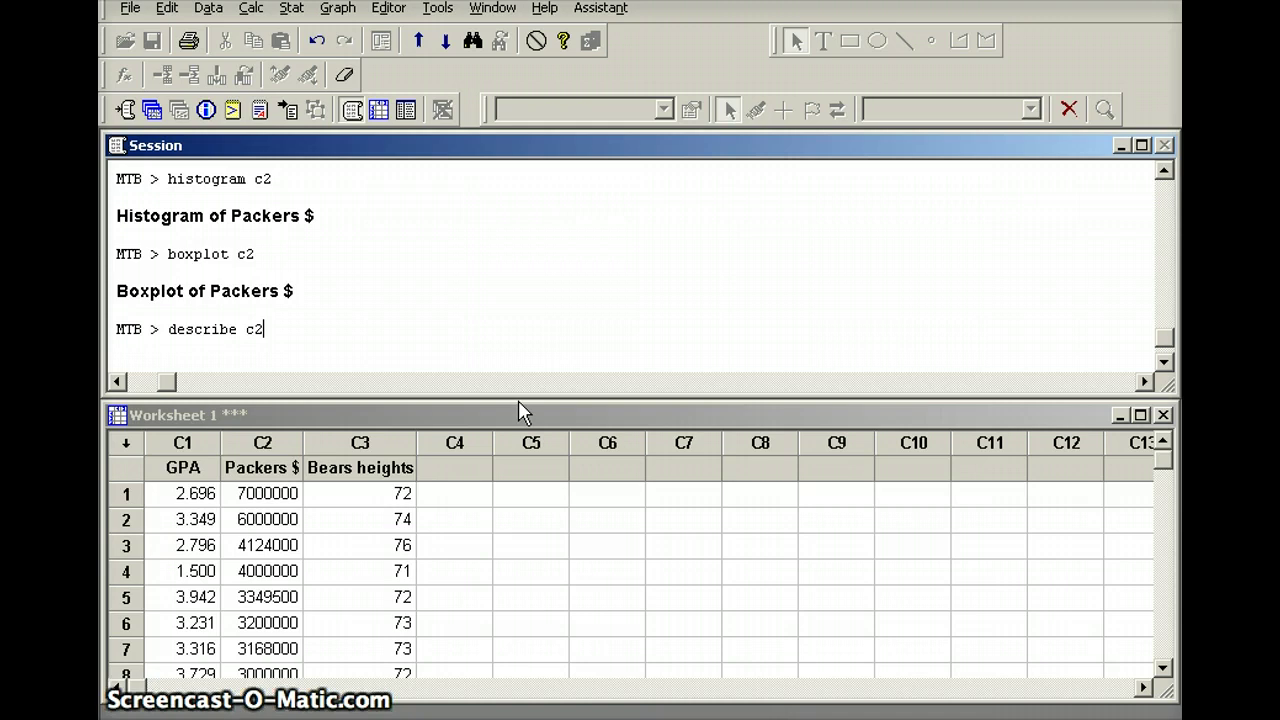
{"action": "key", "text": "Return"}
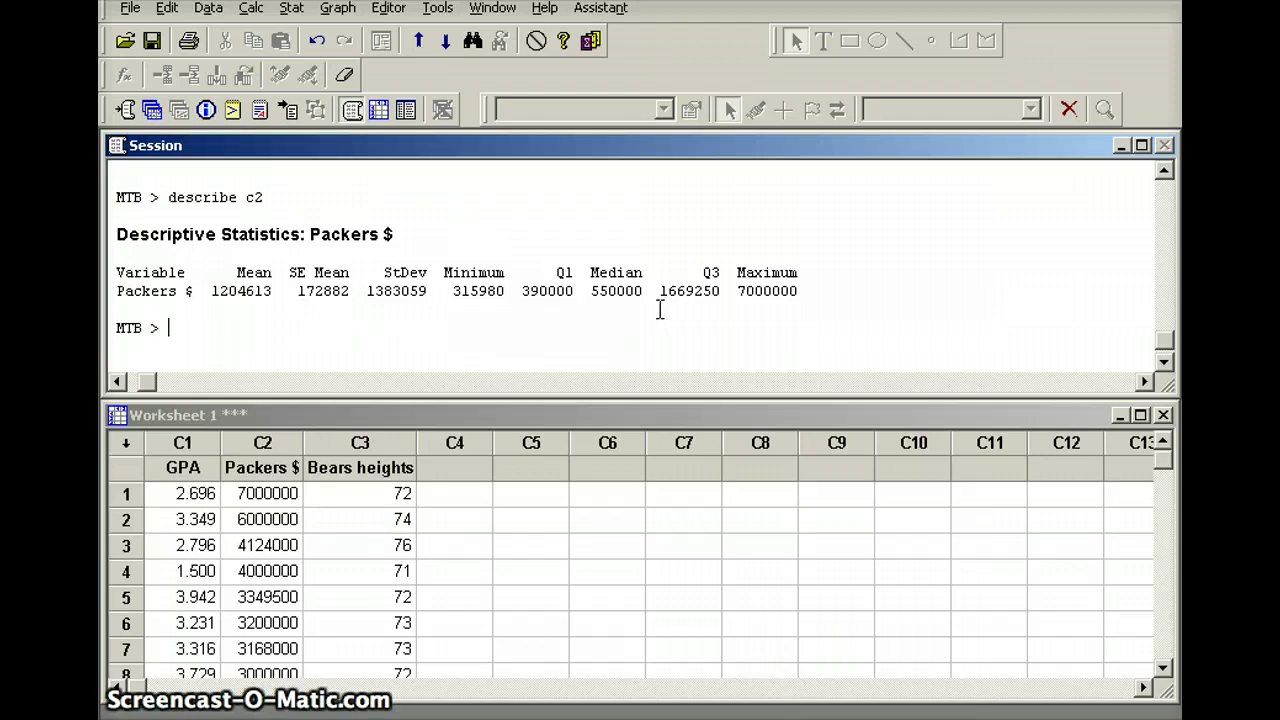
{"action": "left_click", "coordinate": [564, 314]}
{"action": "type", "text": "desc"}
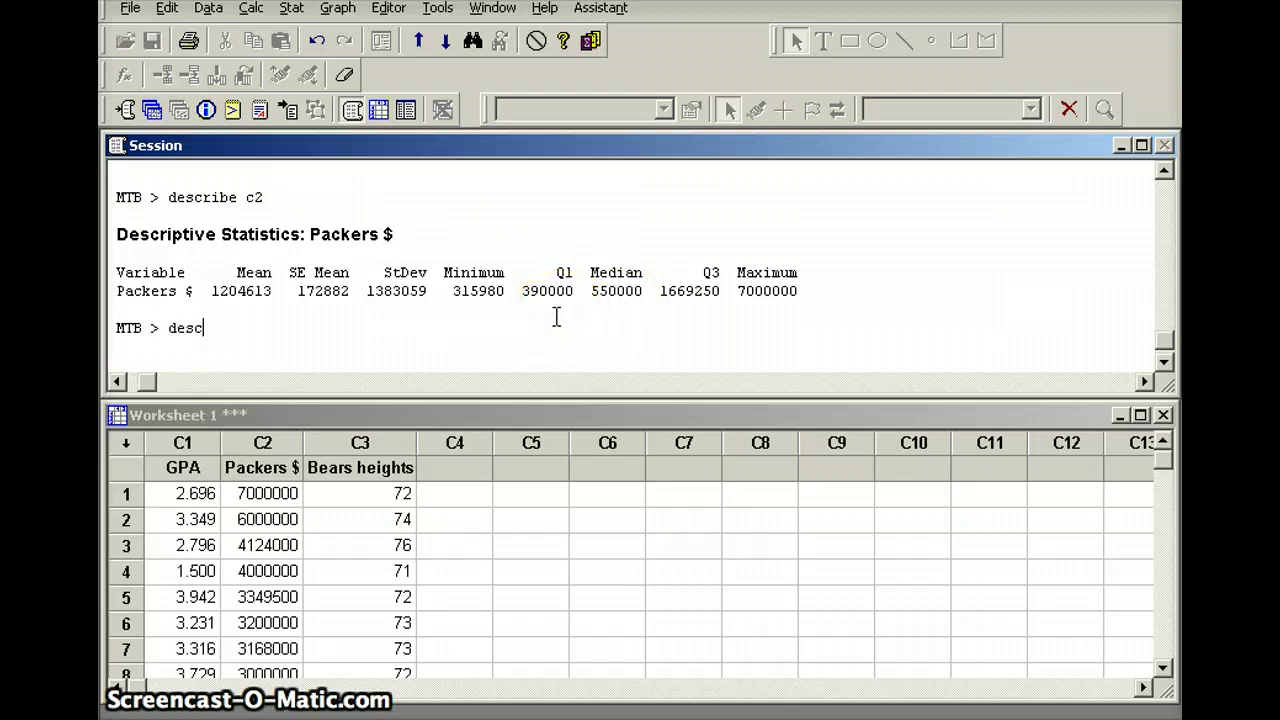
{"action": "type", "text": "ribe c1"}
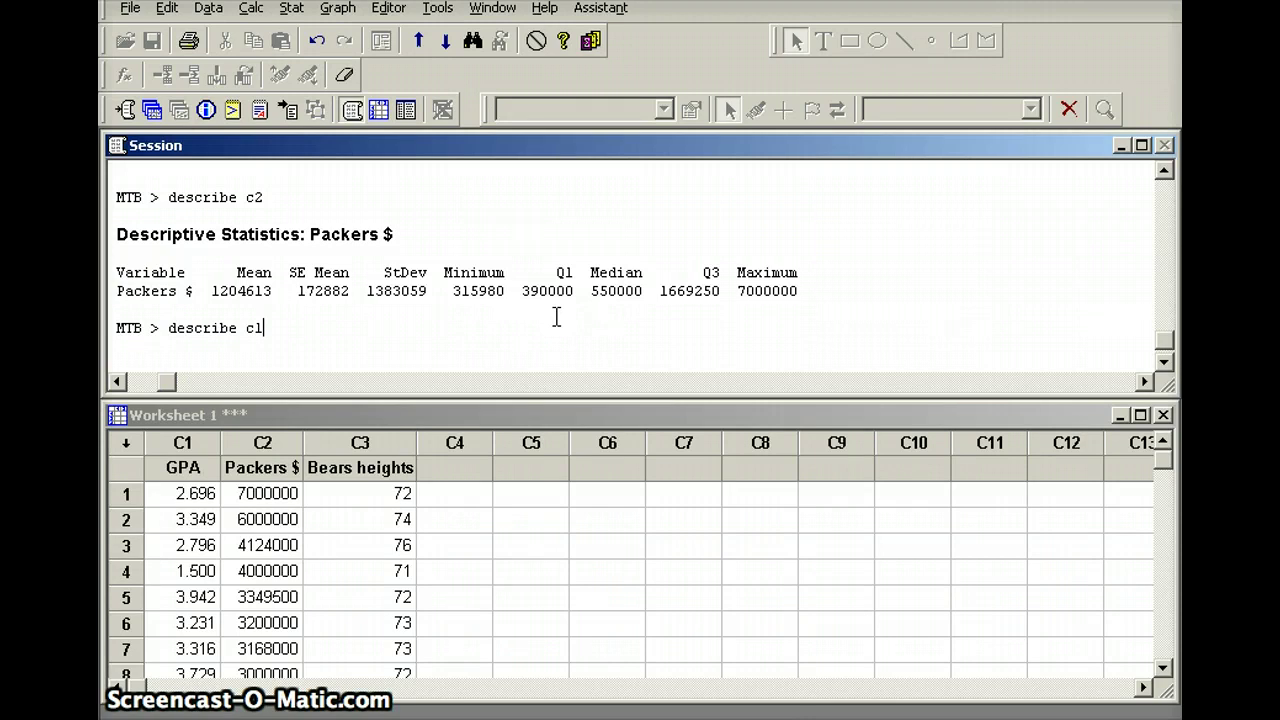
{"action": "key", "text": "Return"}
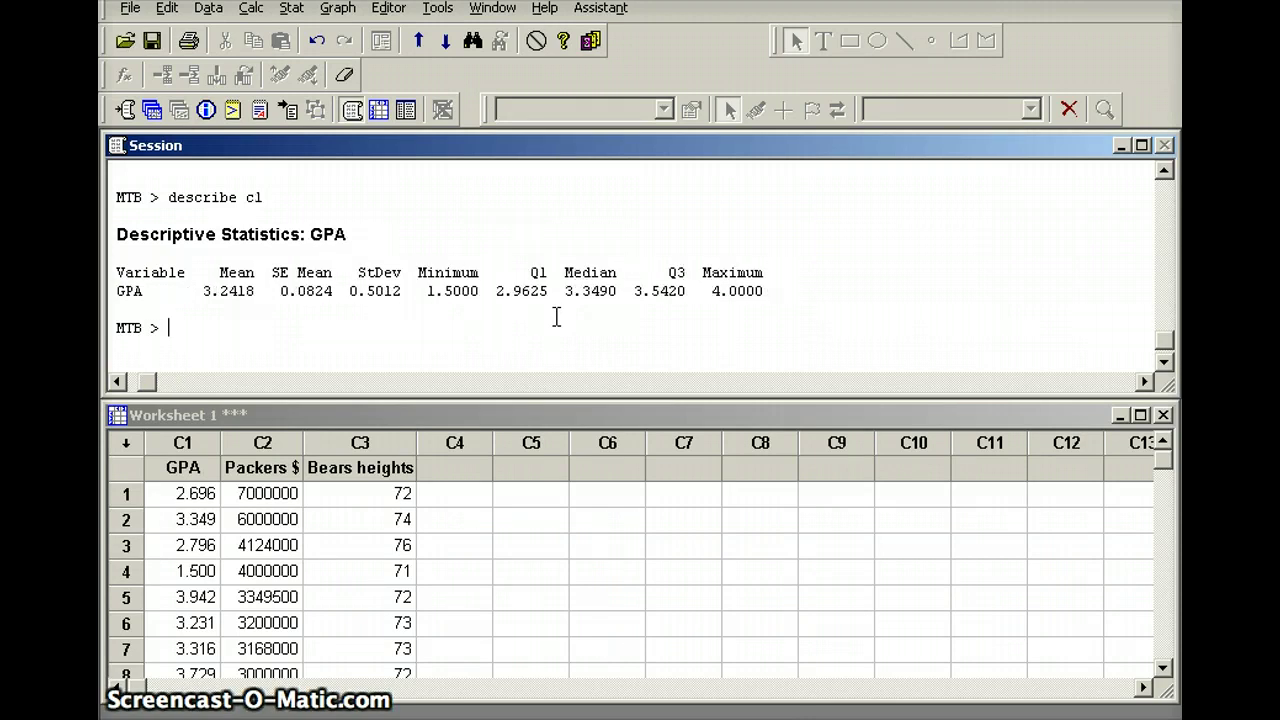